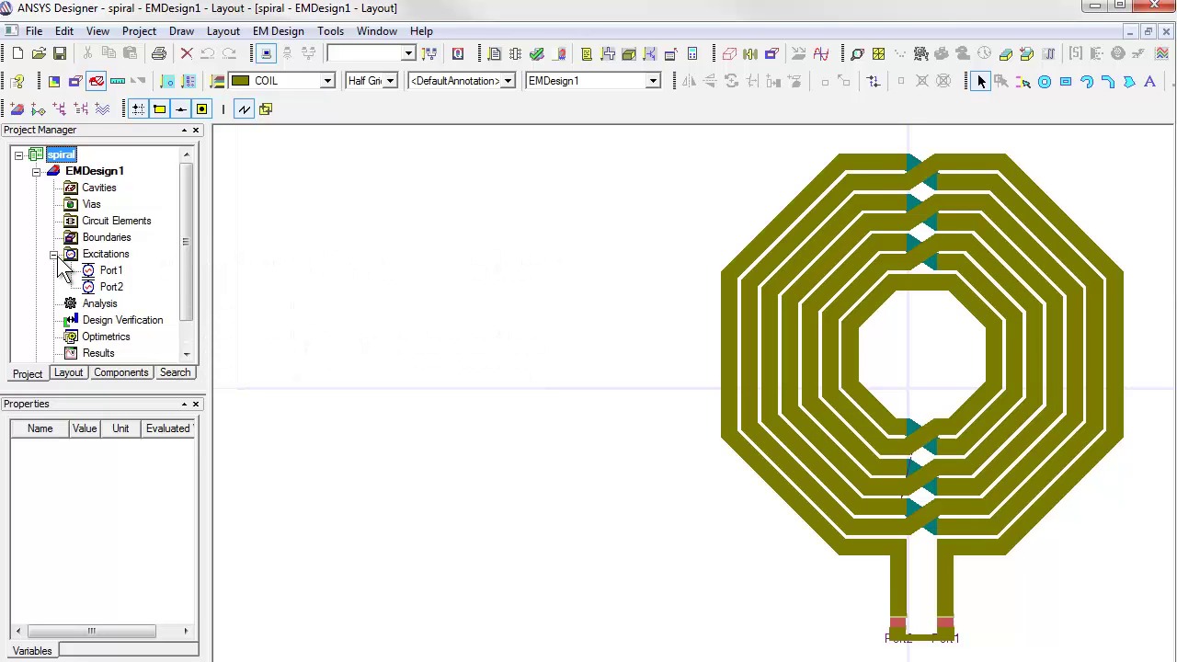
# Add a new HFSS solution setup under the design's Analysis section
pyautogui.click(99, 306)
pyautogui.rightClick(97, 306)
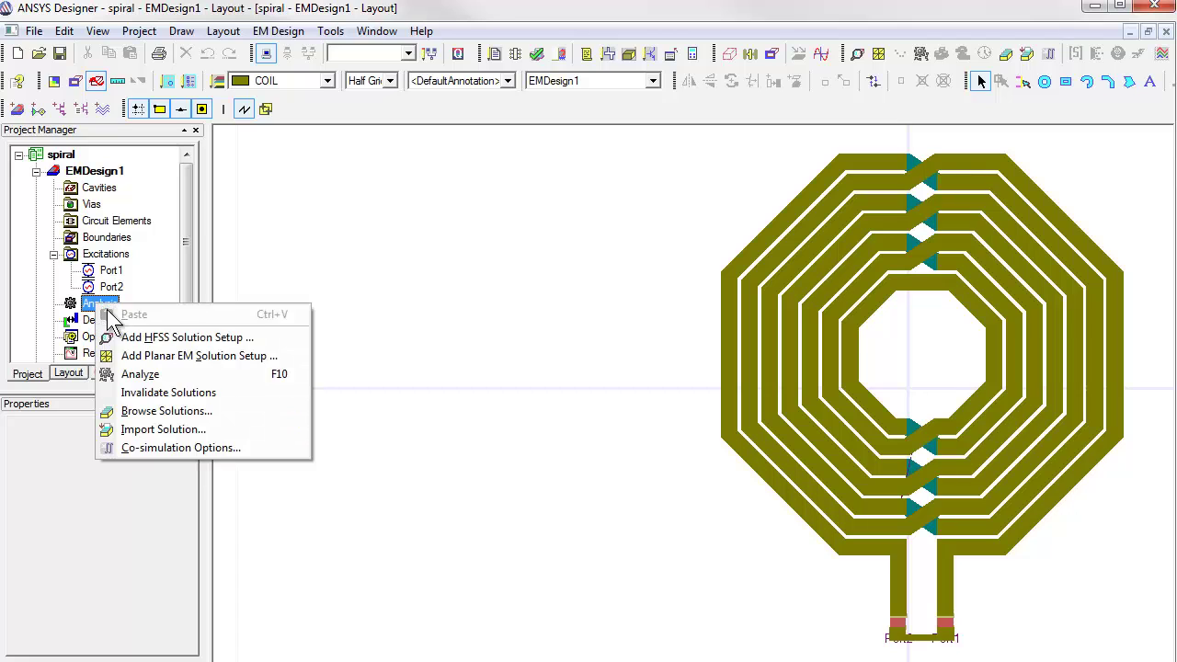
pyautogui.click(186, 337)
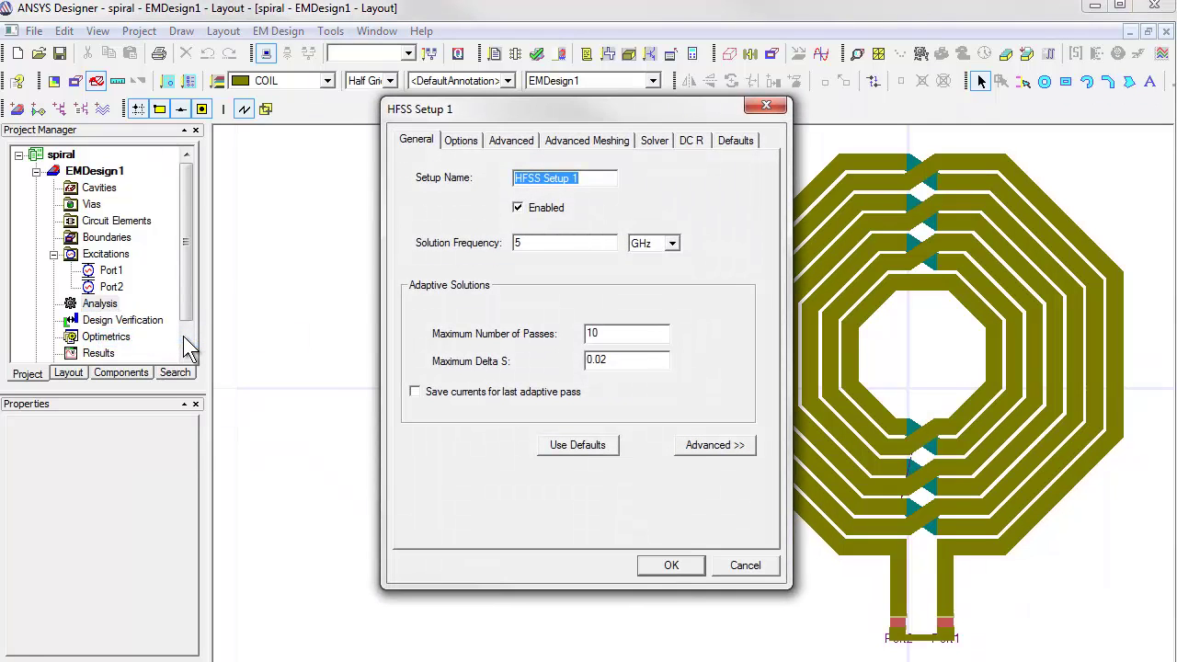
pyautogui.moveTo(674, 107); pyautogui.dragTo(581, 118)
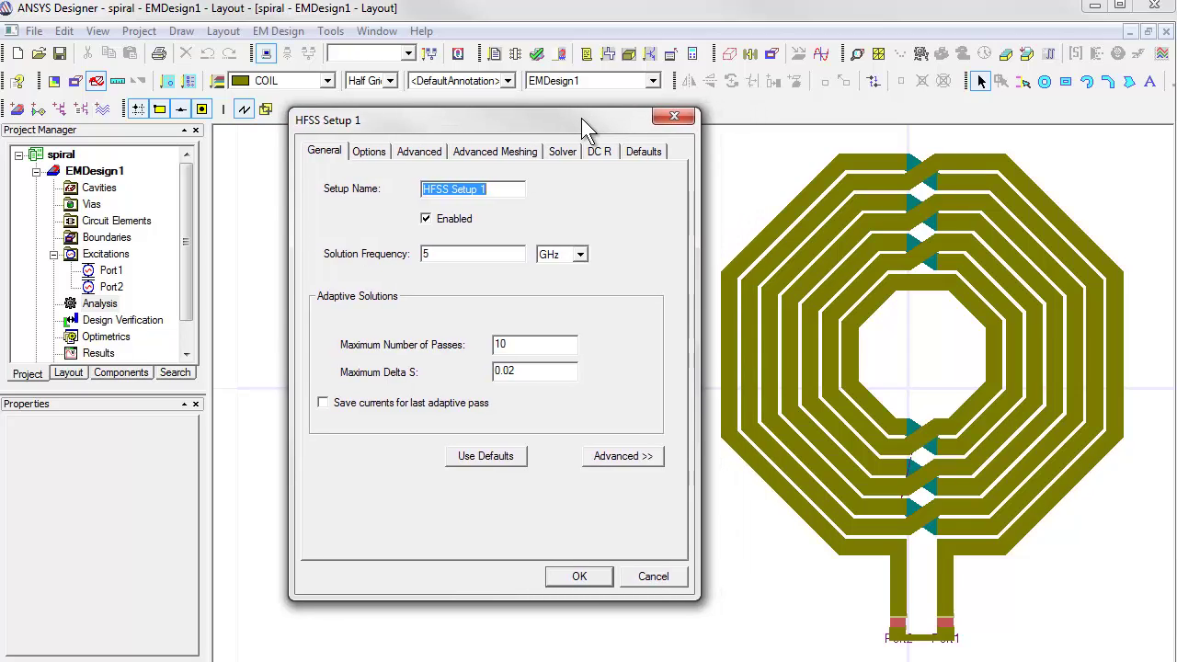
# Set solution frequency to 10 GHz, maximum passes to 20 and maximum Delta S to 0.01
pyautogui.click(428, 253)
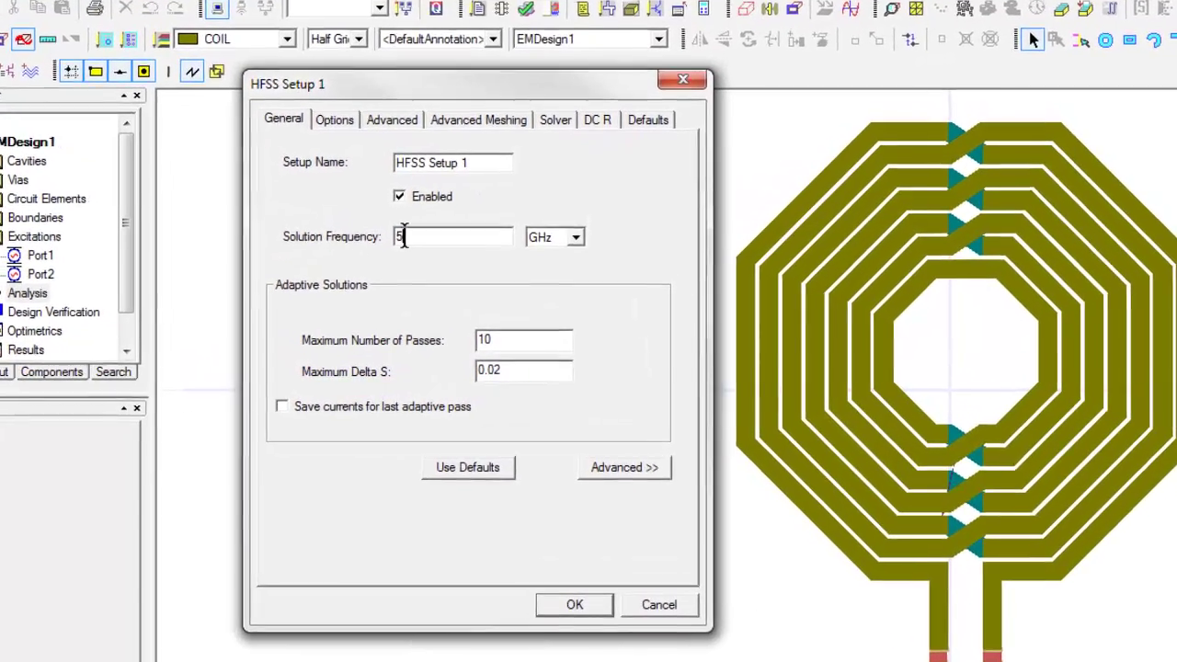
pyautogui.press('BackSpace')
pyautogui.write('10')
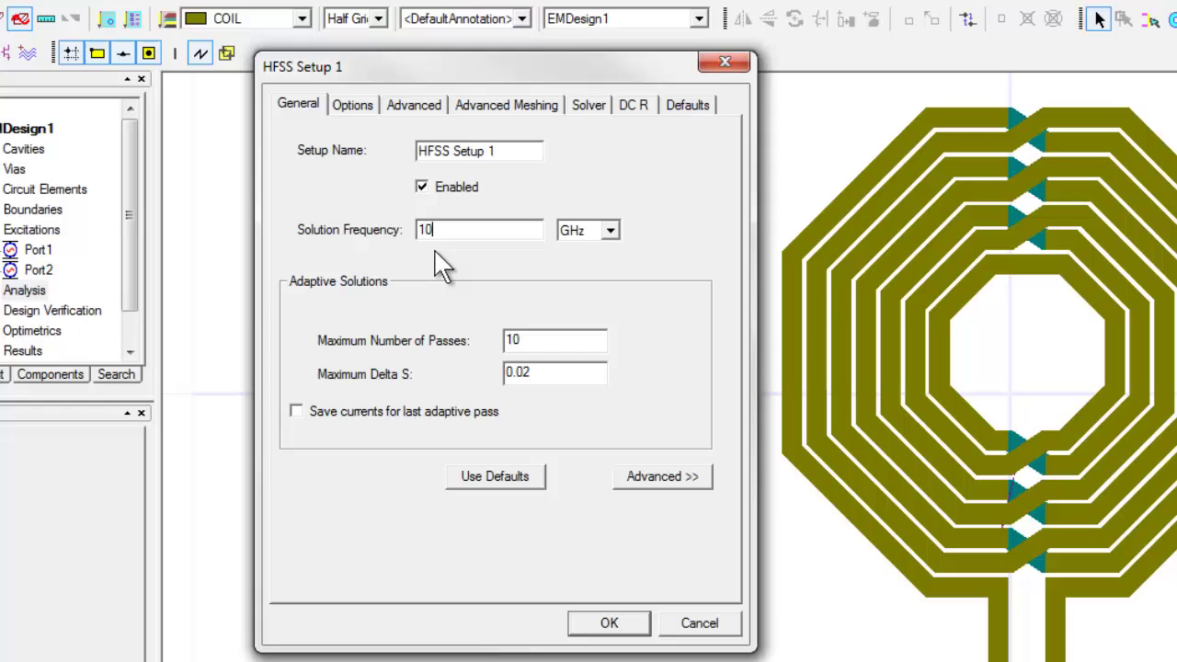
pyautogui.click(512, 340)
pyautogui.press('BackSpace')
pyautogui.write('2')
pyautogui.click(530, 372)
pyautogui.press('BackSpace')
pyautogui.write('1')
# Keep Mixed Order basis functions on the Solver settings and enable the iterative solver
pyautogui.click(372, 107)
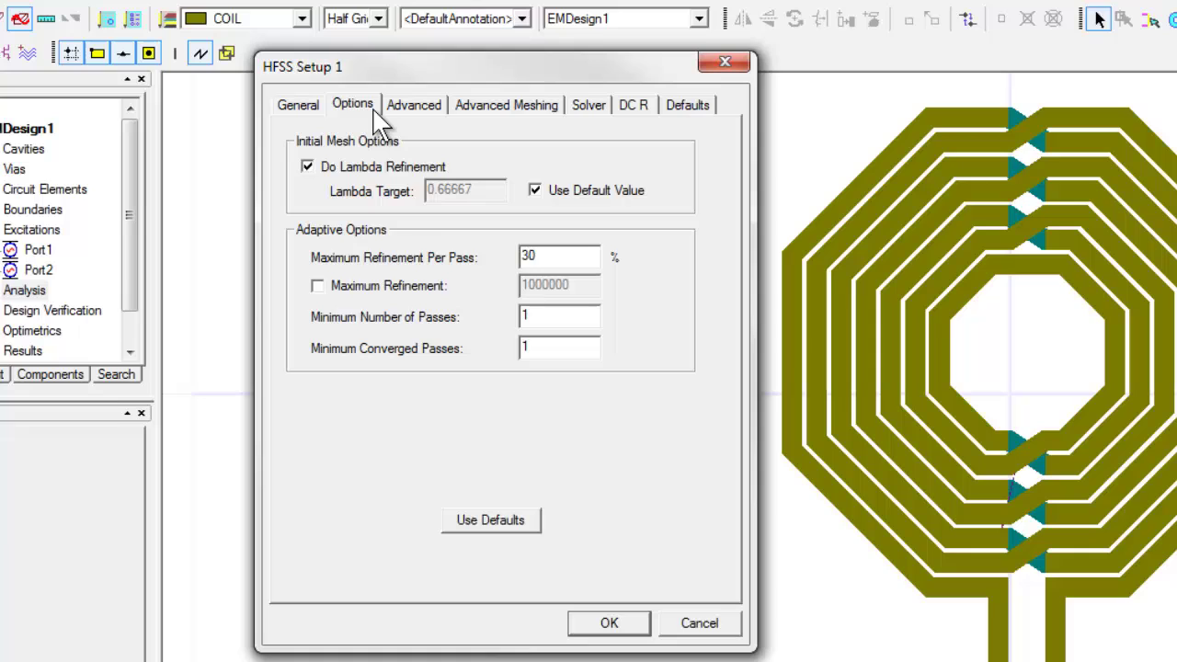
pyautogui.click(410, 109)
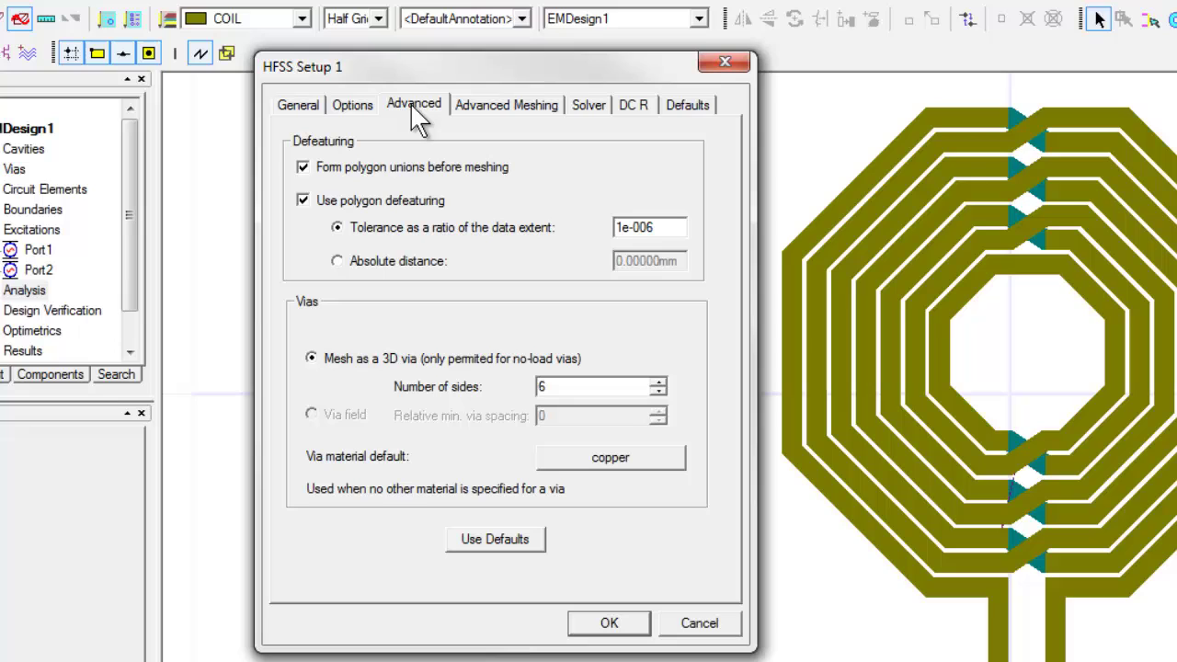
pyautogui.click(591, 107)
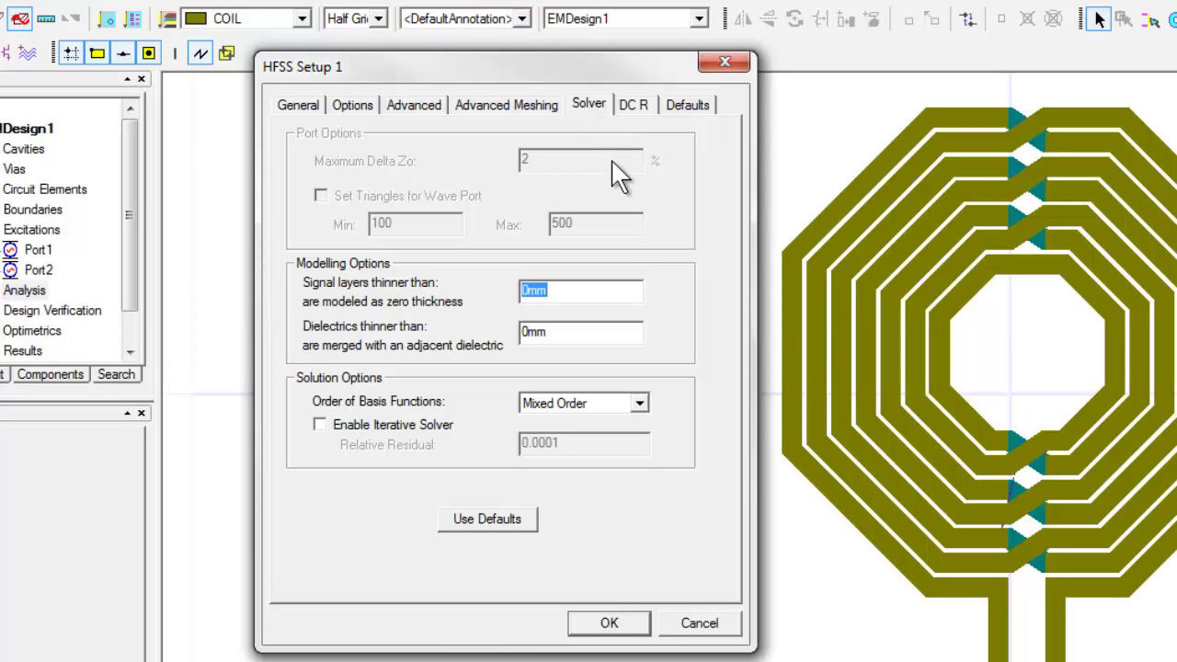
pyautogui.click(641, 404)
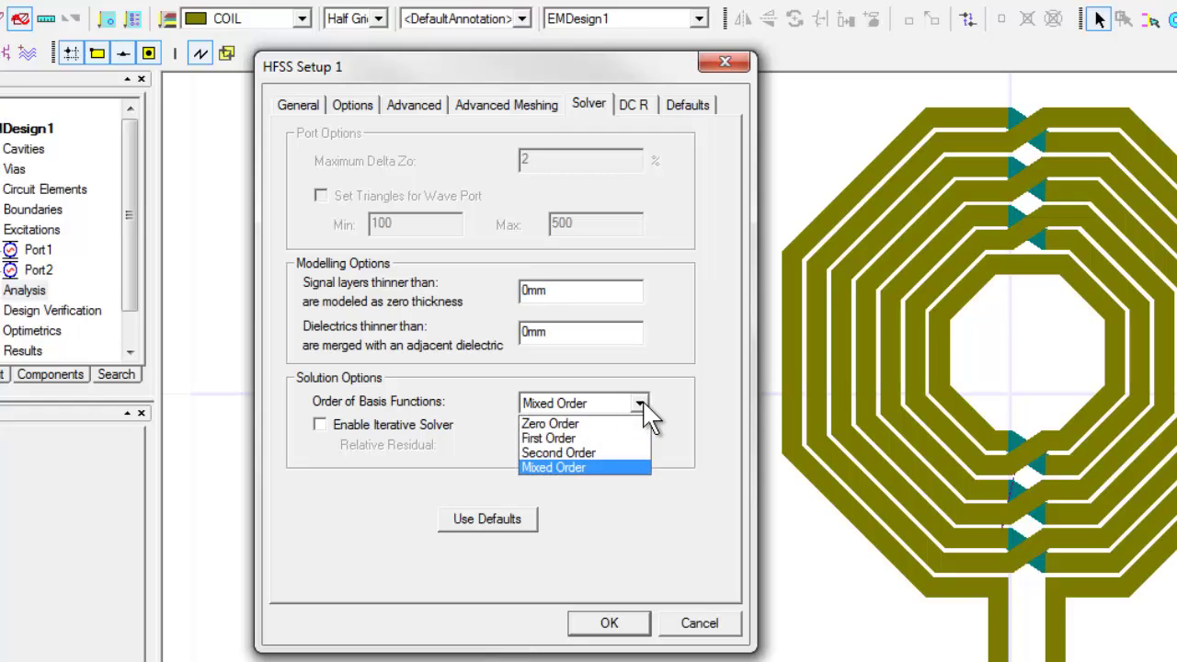
pyautogui.click(633, 467)
pyautogui.click(319, 426)
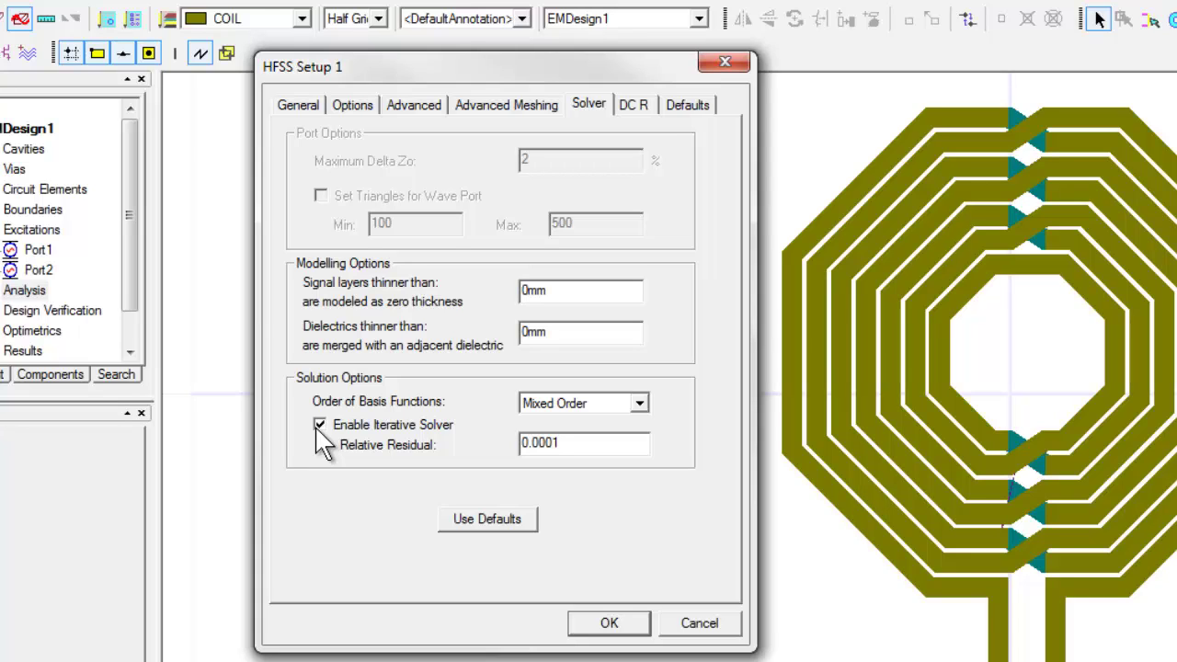
# Save HFSS Setup 1 and create Sweep 1 from 0 GHz to 20 GHz in 0.1 GHz steps
pyautogui.click(609, 624)
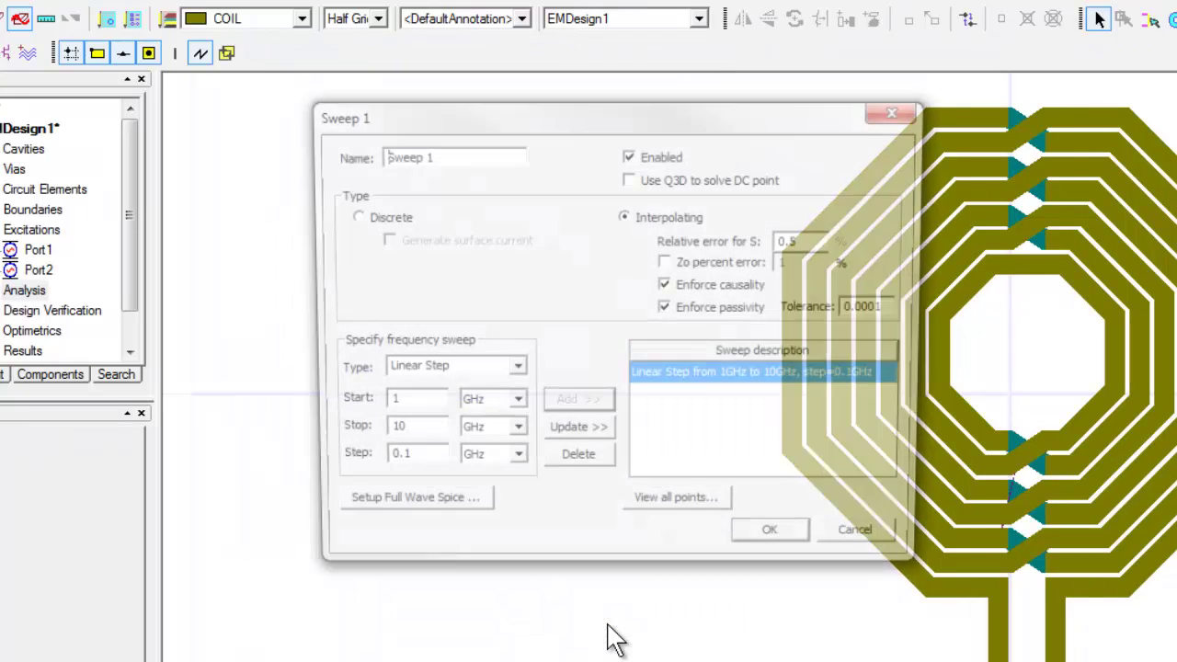
pyautogui.moveTo(646, 114); pyautogui.dragTo(485, 108)
pyautogui.doubleClick(263, 397)
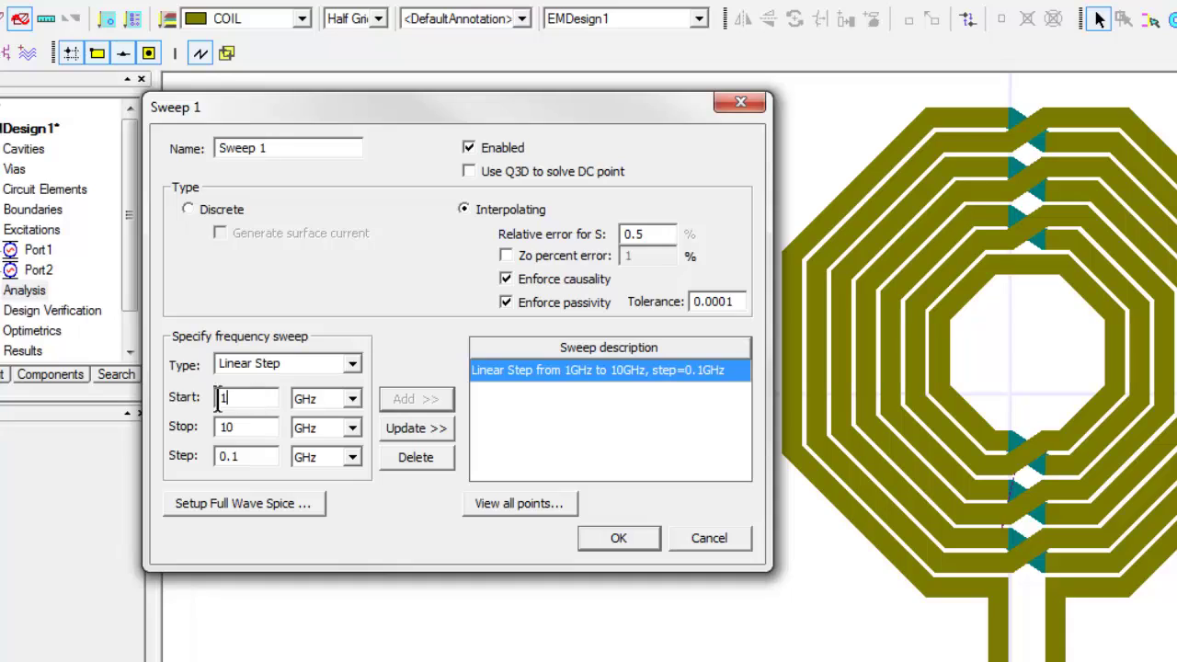
pyautogui.write('0')
pyautogui.click(225, 427)
pyautogui.press('BackSpace')
pyautogui.write('2')
pyautogui.click(410, 427)
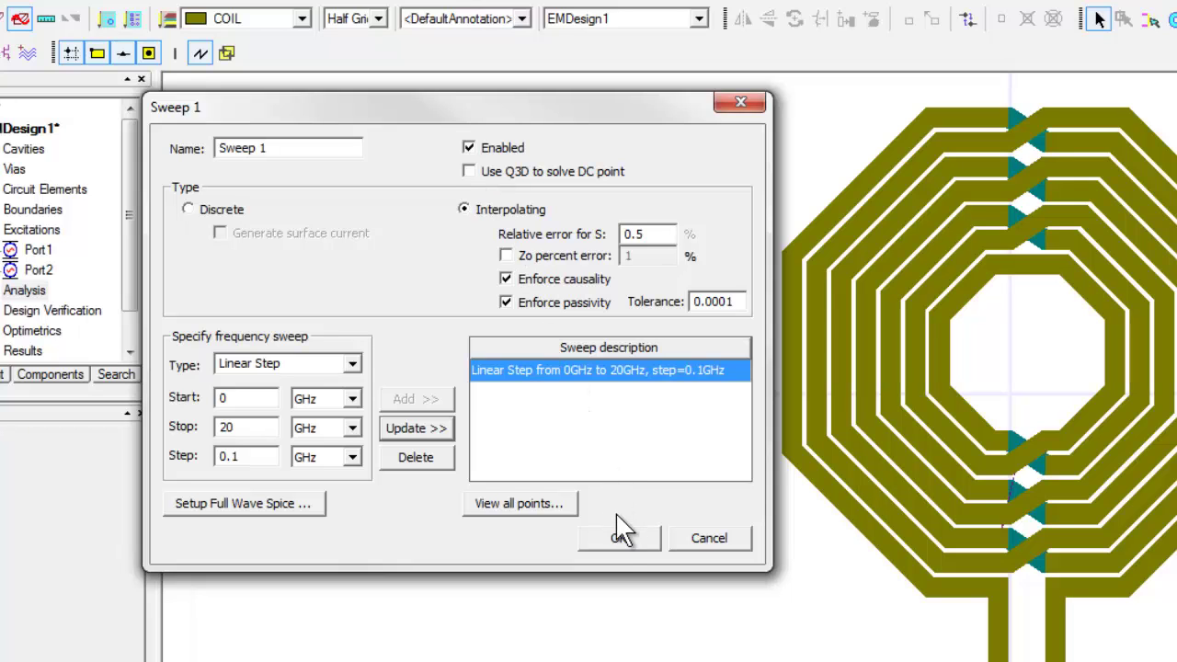
pyautogui.click(619, 541)
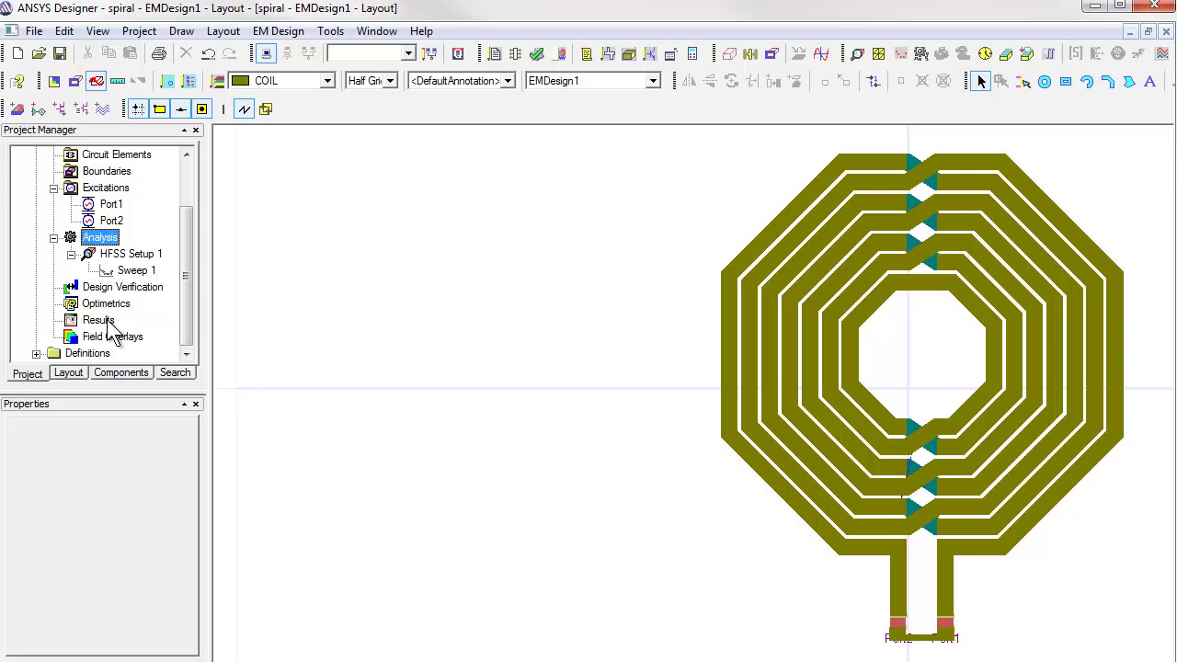
# Add output variable L = 1e9*im((1/Y(Port1,Port1)))/(2*pi*F) for inductance
pyautogui.click(99, 321)
pyautogui.rightClick(109, 331)
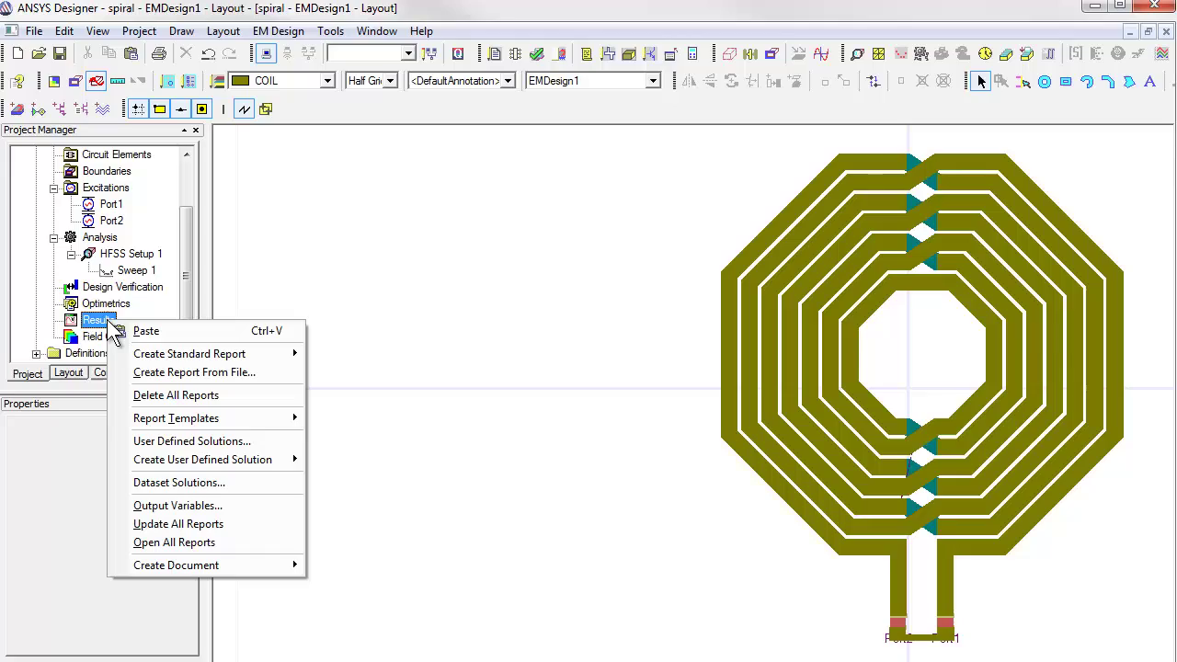
pyautogui.click(170, 506)
pyautogui.moveTo(375, 98); pyautogui.dragTo(296, 98)
pyautogui.click(258, 270)
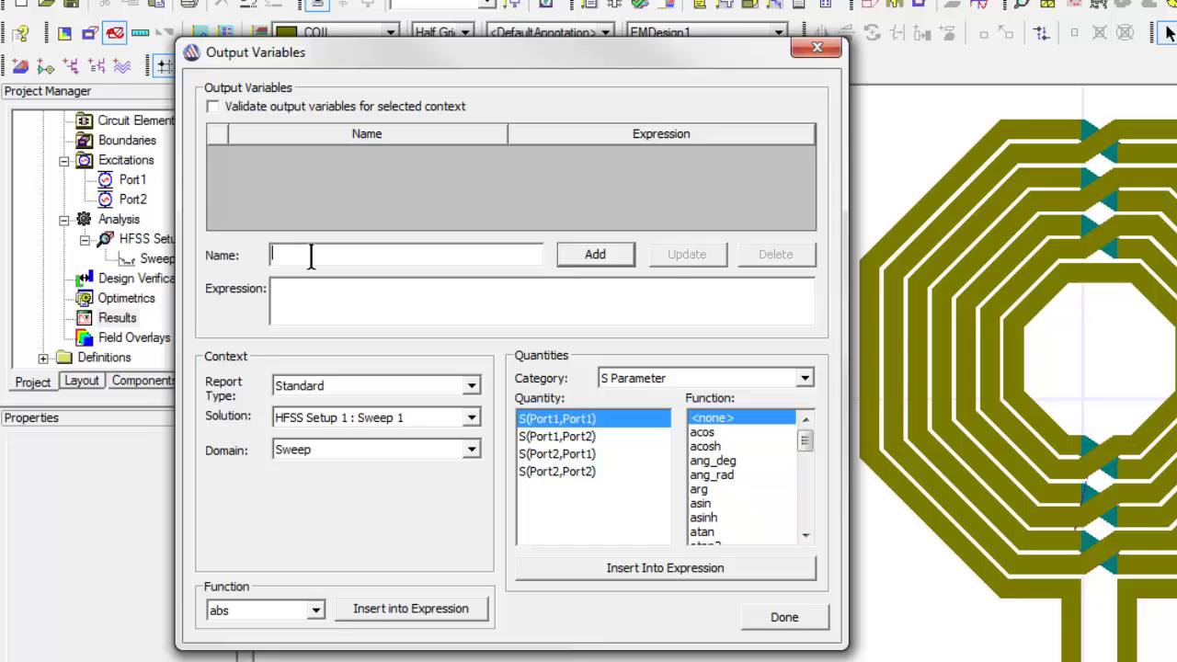
pyautogui.write('L')
pyautogui.click(318, 292)
pyautogui.write('1e9*im((1/Y(Port1,Port1')
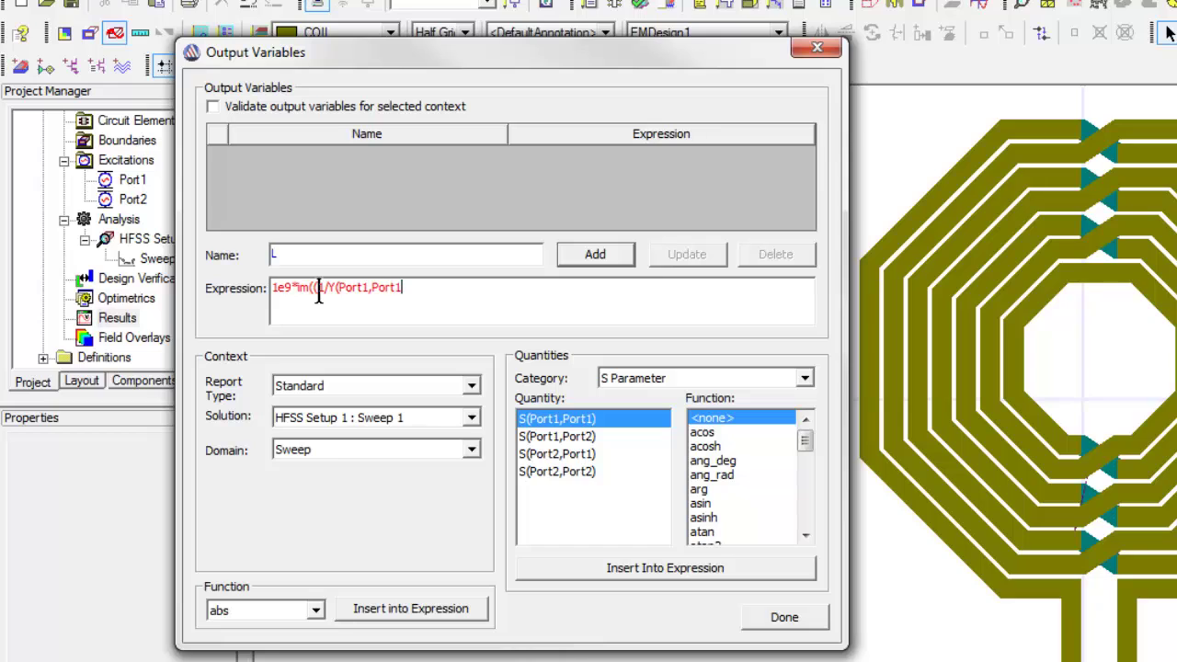
pyautogui.write(')))/(2*pi*F)')
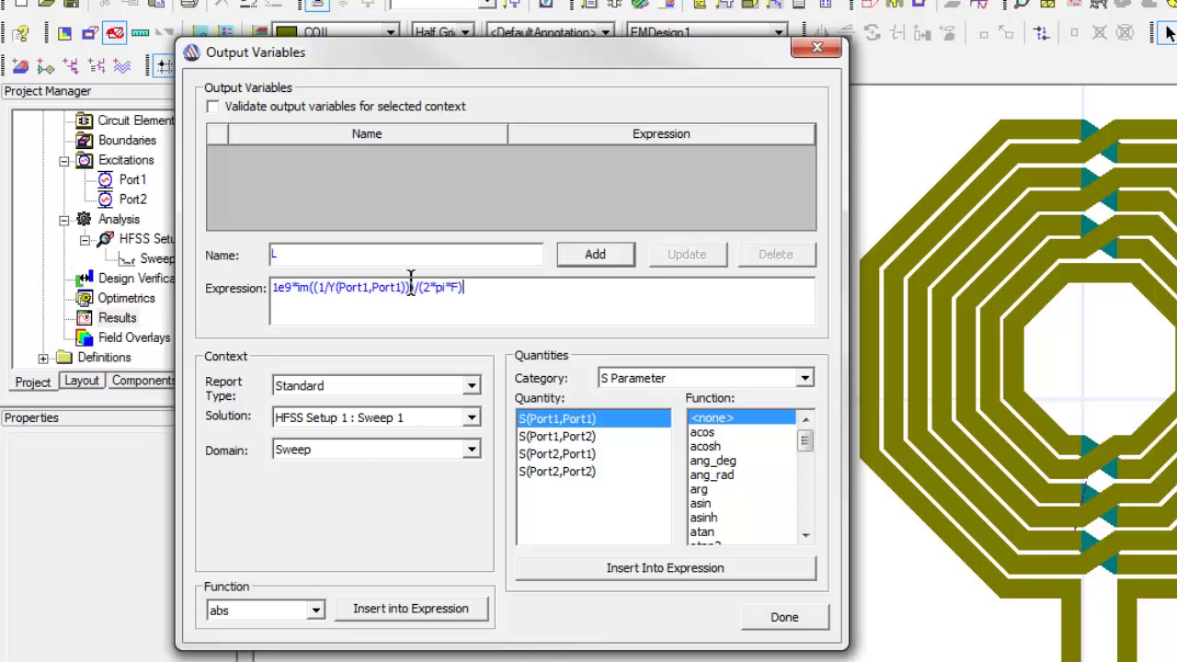
pyautogui.click(591, 258)
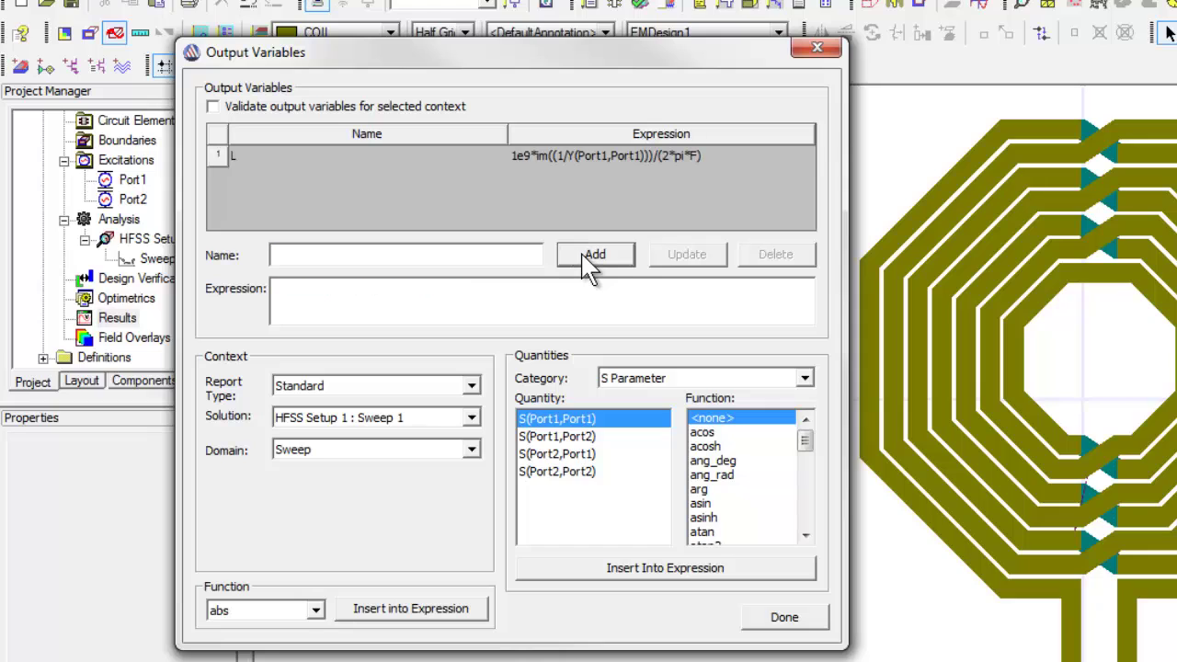
# Add output variable Q = abs(im(1/Y(Port1,Port1))/re(1/Y(Port1,Port1))) and finish
pyautogui.click(518, 255)
pyautogui.write('Q')
pyautogui.click(480, 293)
pyautogui.write('abs(im((1/Y(Port1,Port1)))/re((')
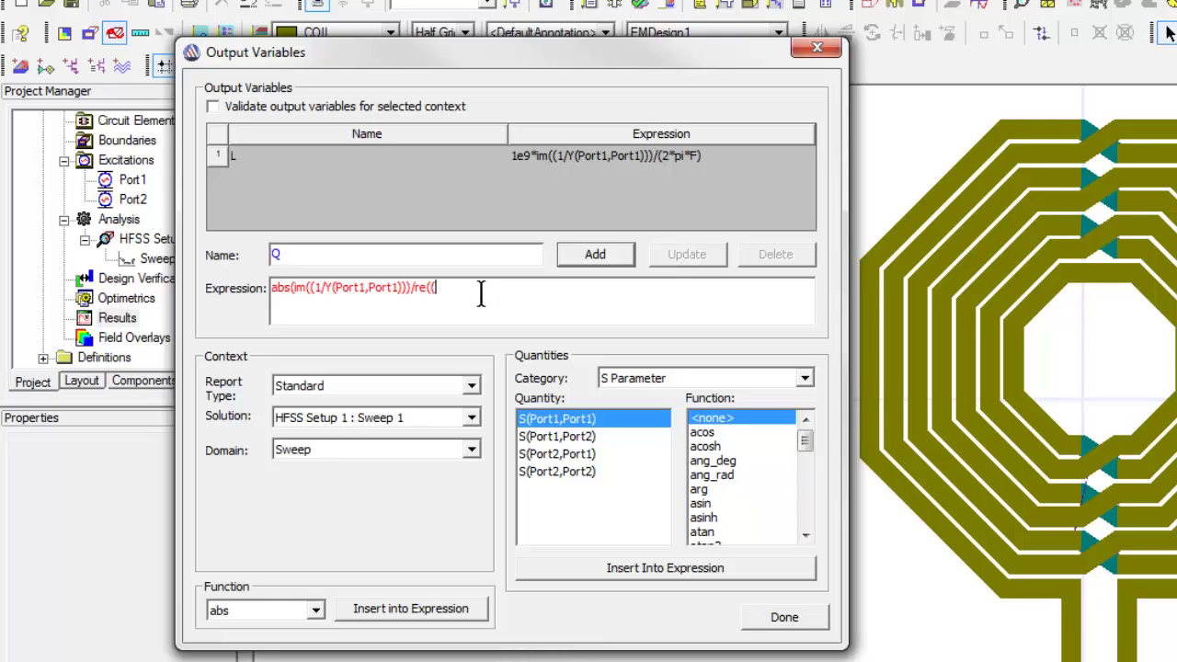
pyautogui.write('1/Y(Port1,Port1)))')
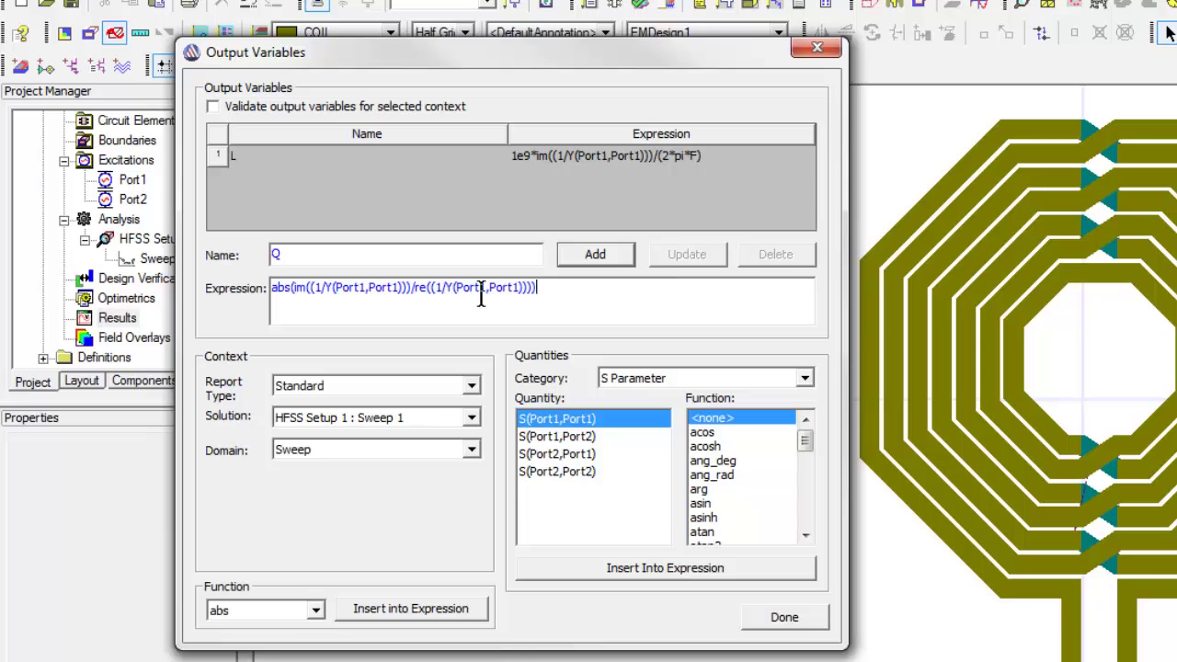
pyautogui.click(595, 257)
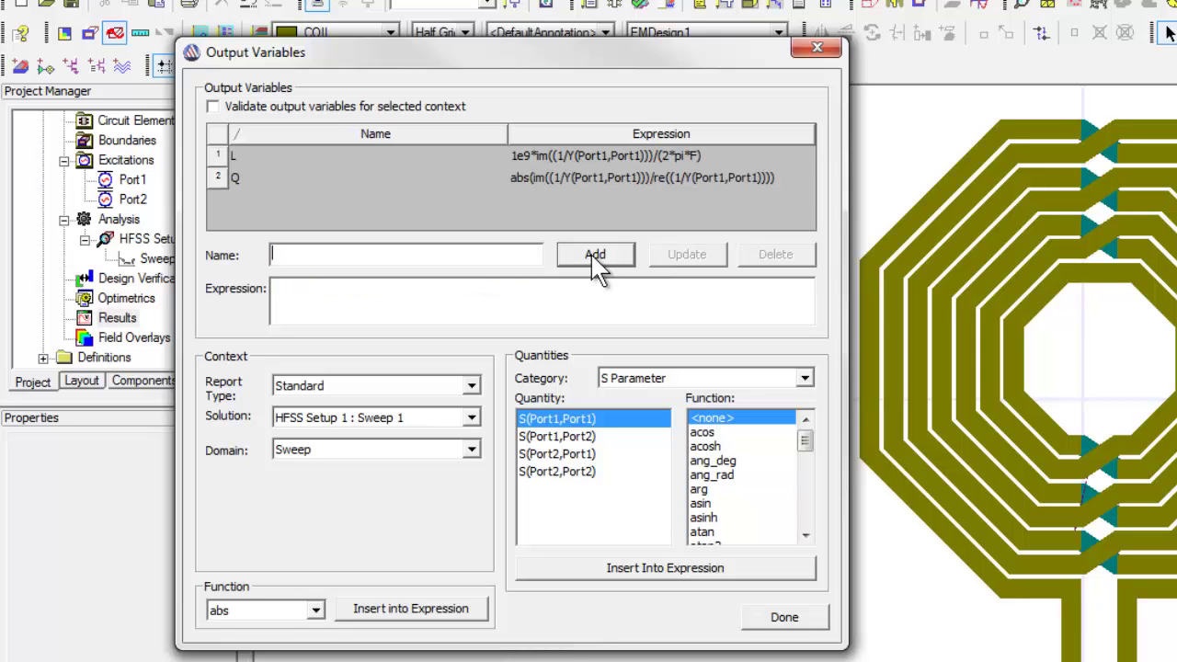
pyautogui.click(780, 621)
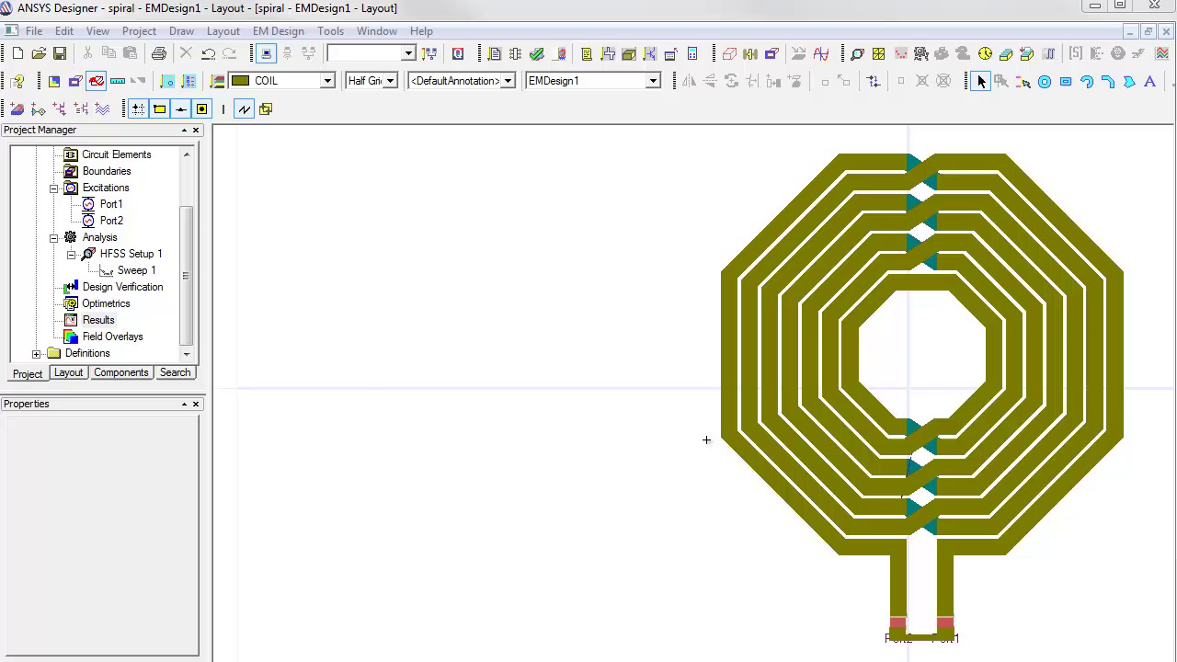
# In HFSS Setup 1, include L (max delta 0.05) and Q (max delta 0.10) as convergence criteria
pyautogui.click(135, 258)
pyautogui.rightClick(140, 265)
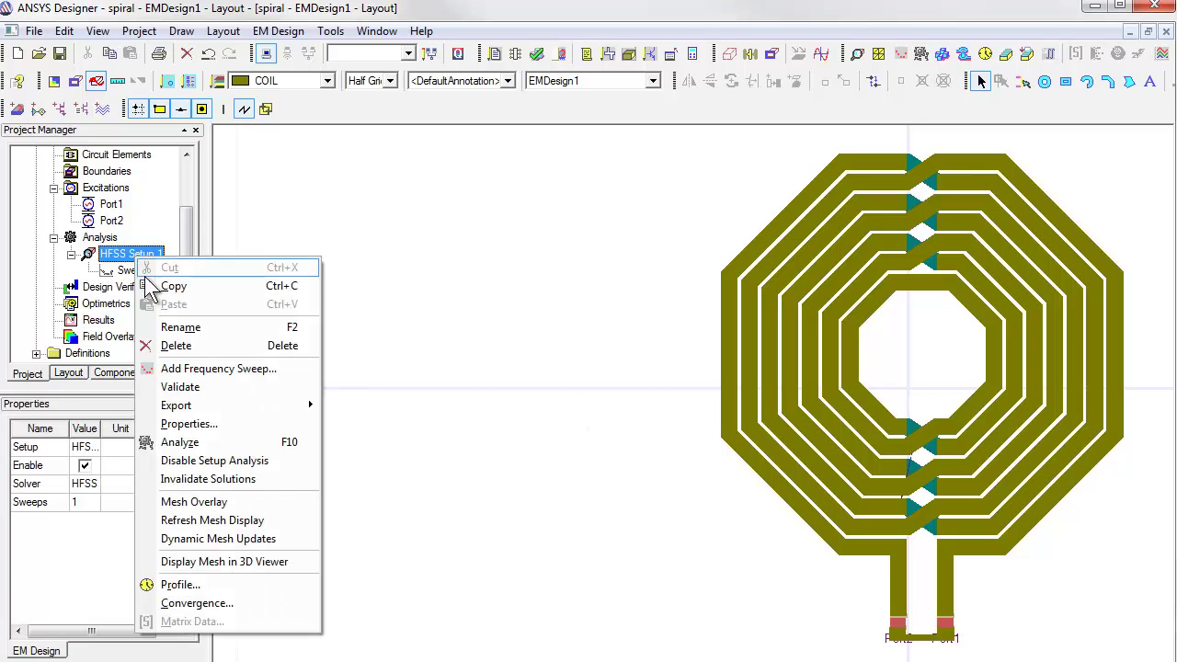
pyautogui.click(200, 424)
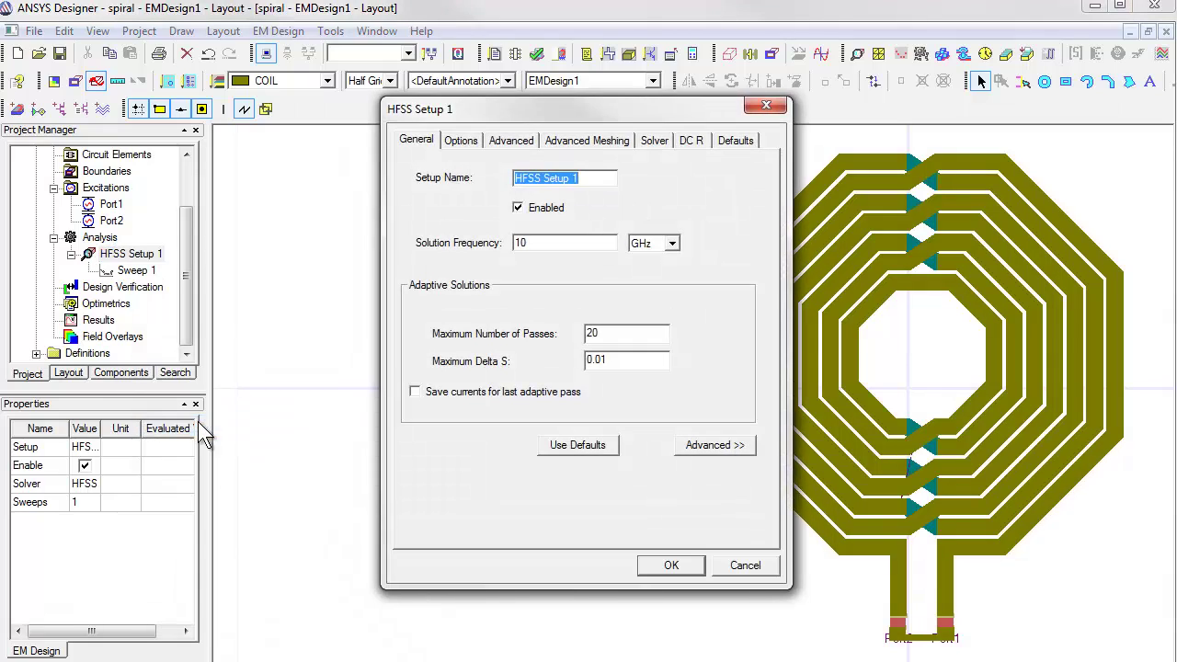
pyautogui.click(699, 445)
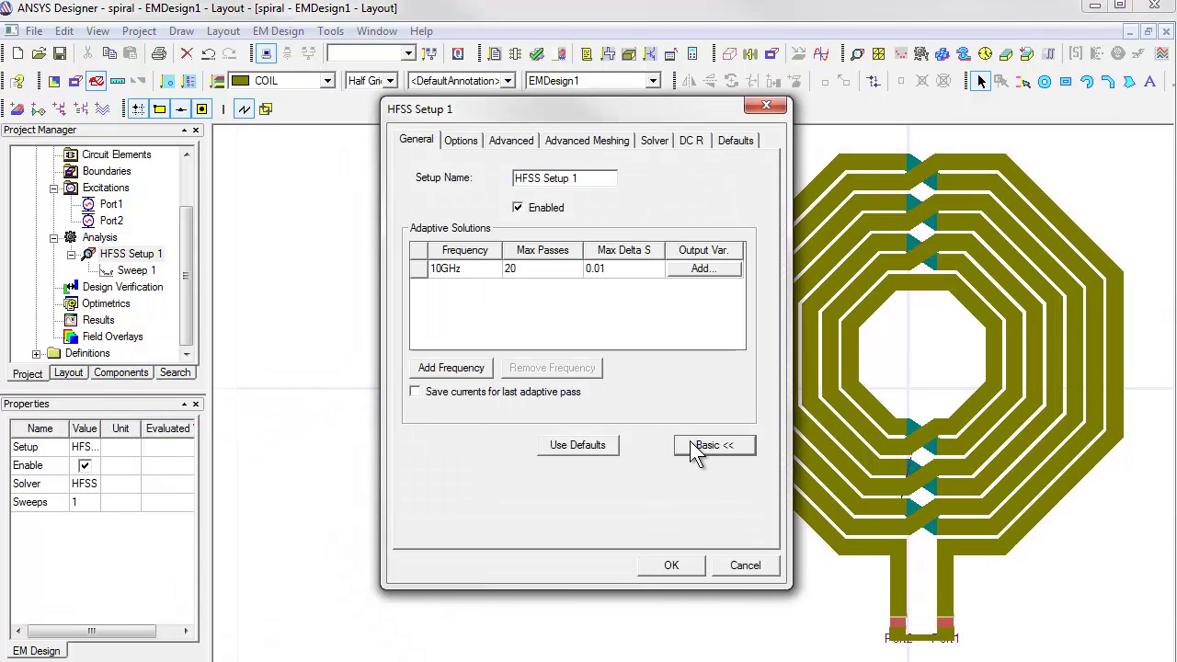
pyautogui.click(699, 270)
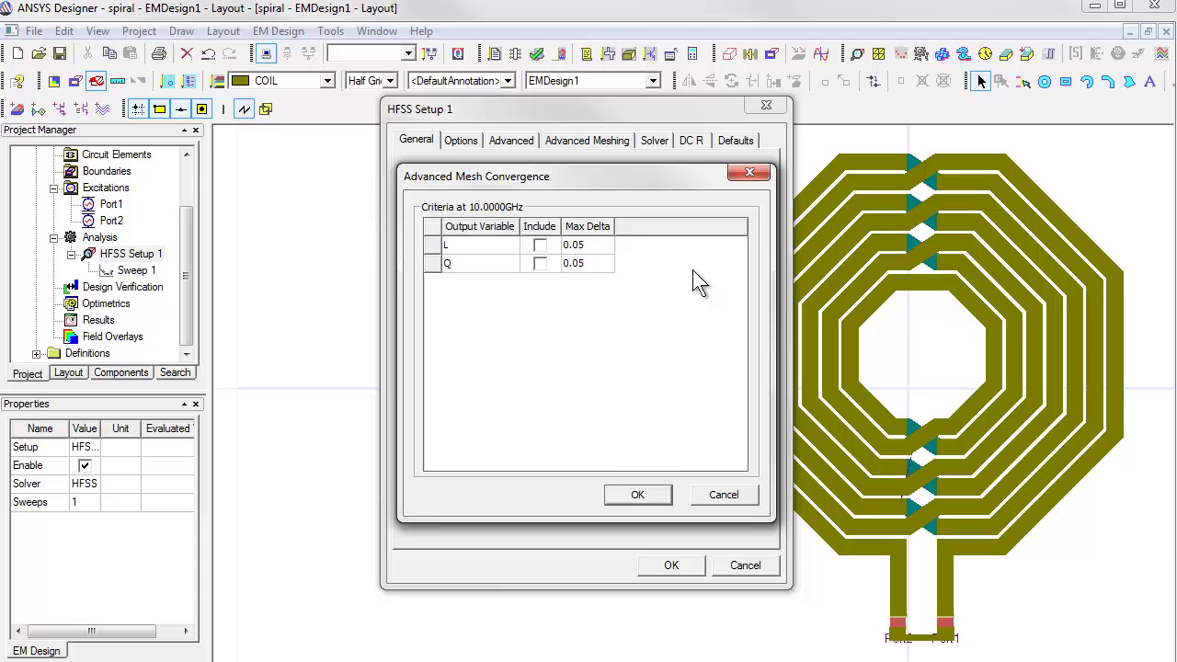
pyautogui.click(540, 245)
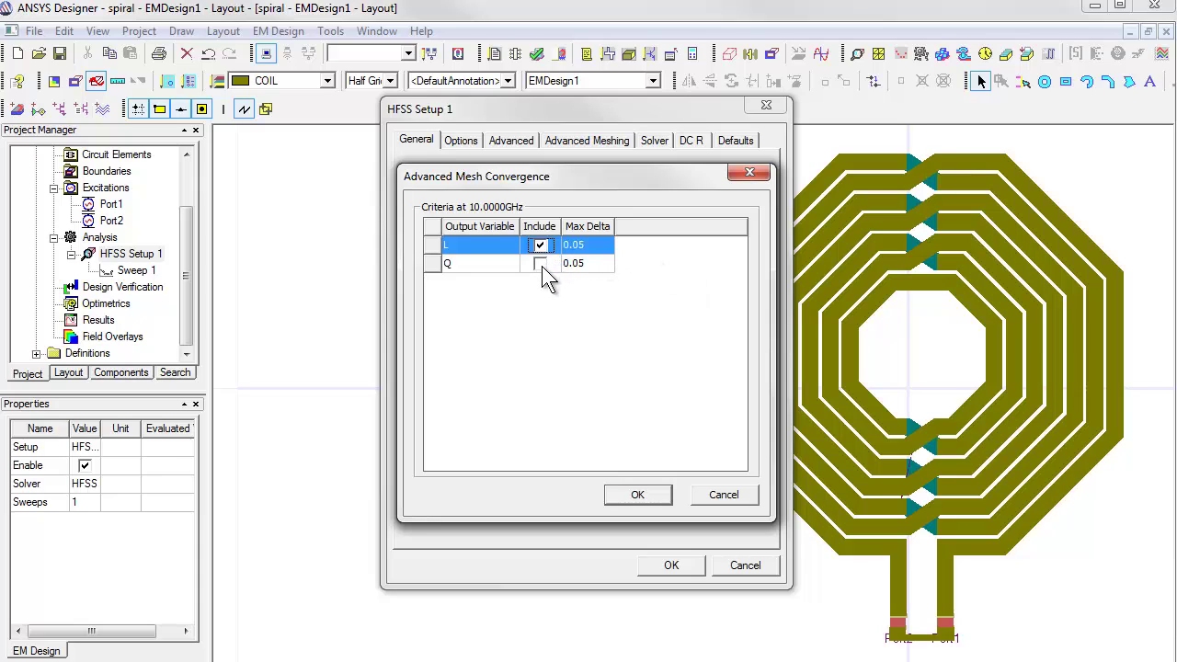
pyautogui.click(571, 265)
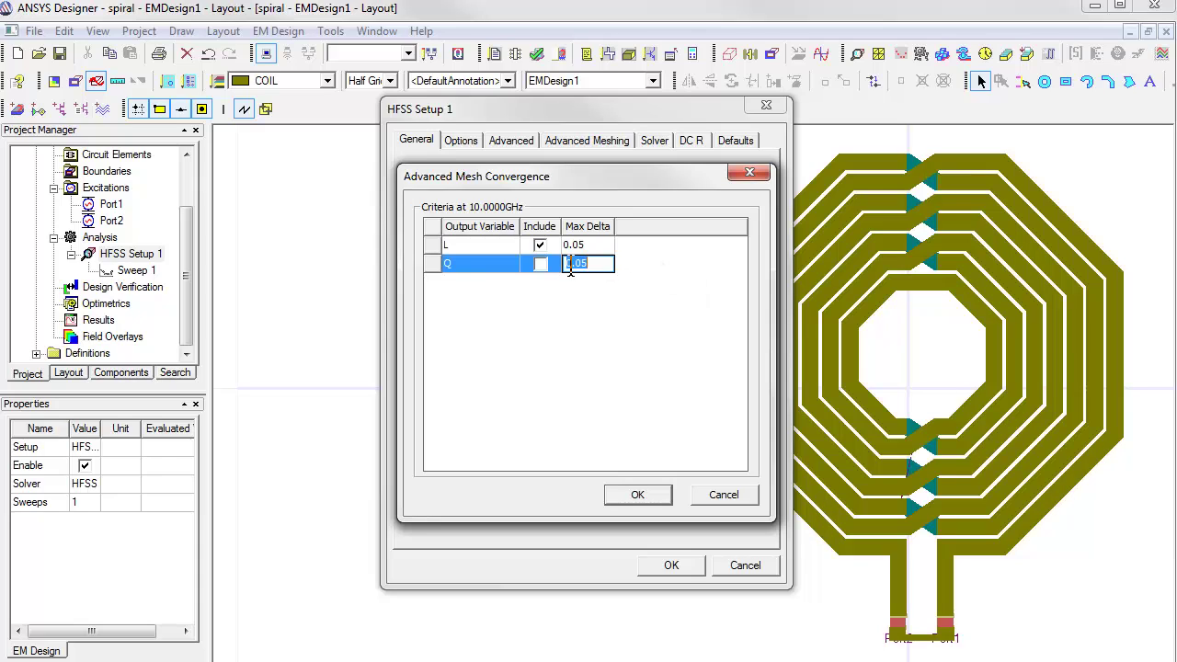
pyautogui.write('0.10')
pyautogui.click(542, 265)
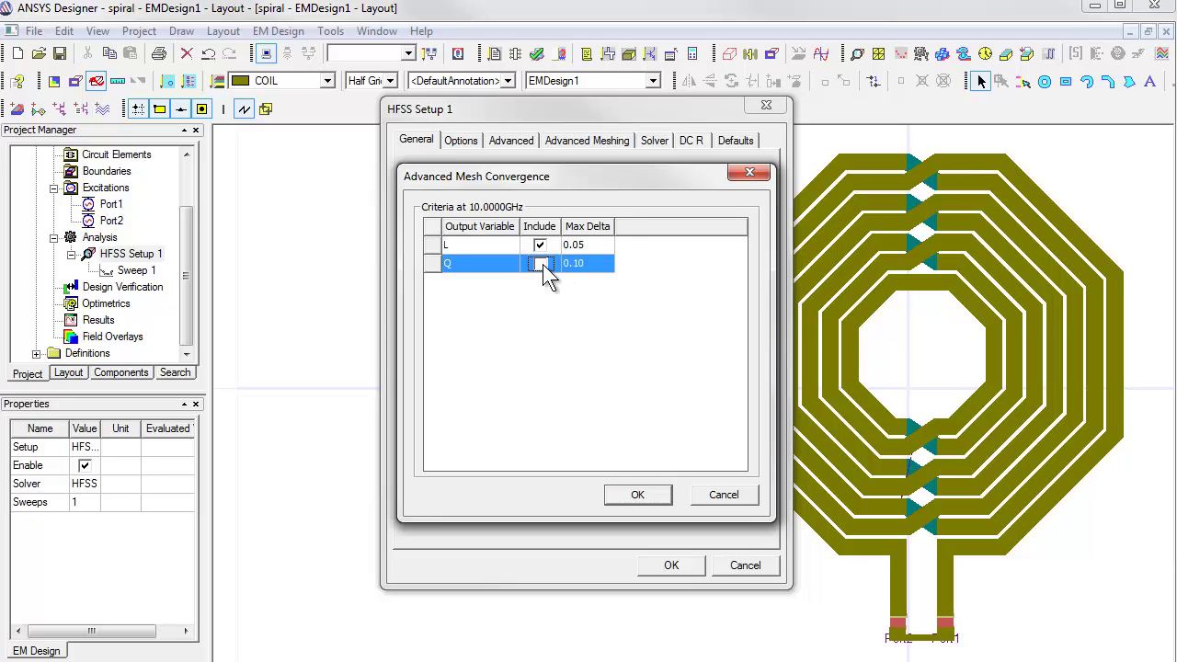
pyautogui.click(640, 496)
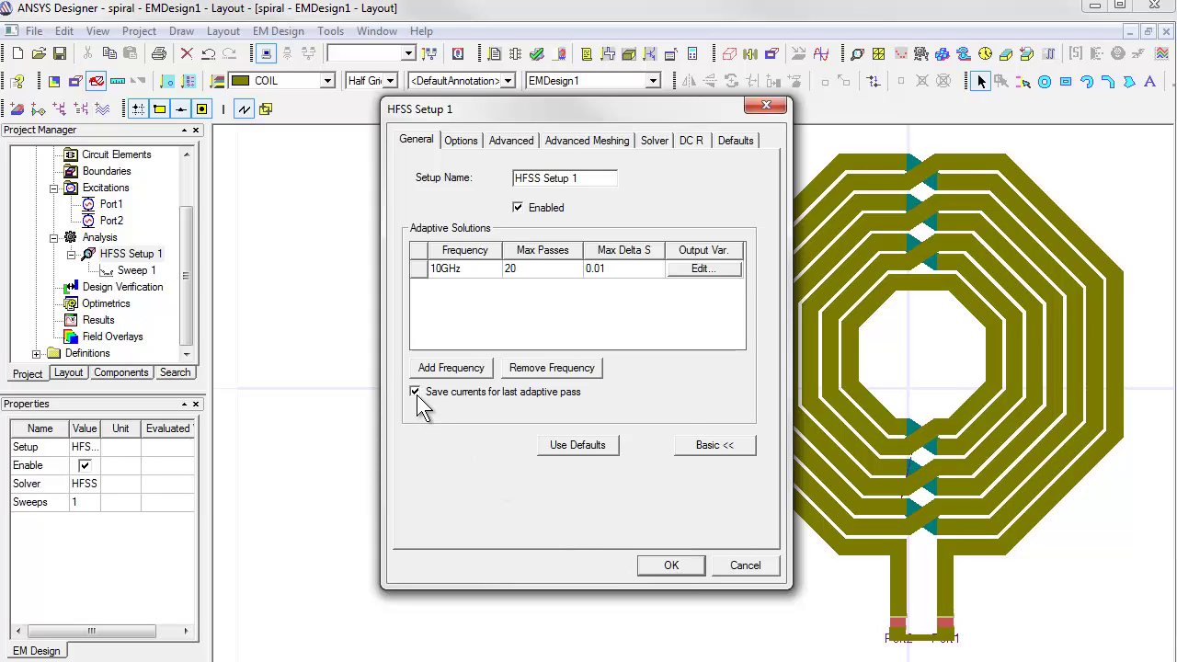
pyautogui.click(672, 565)
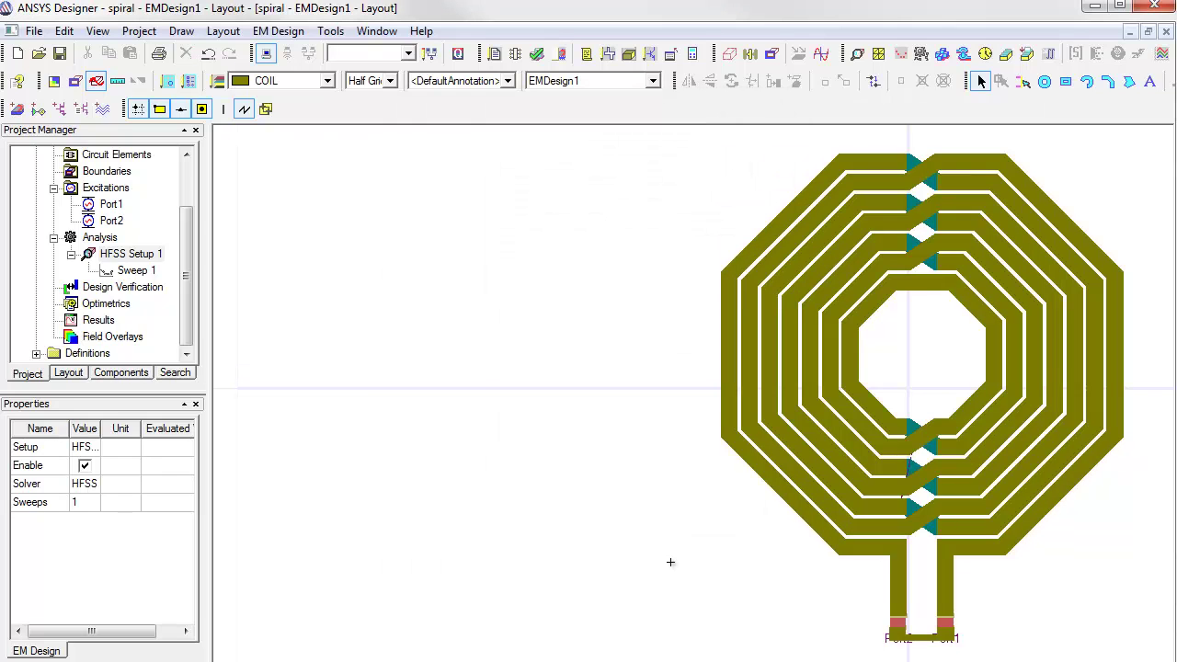
# Use View > Pan to drag the layout left until the coil is centred
pyautogui.click(97, 31)
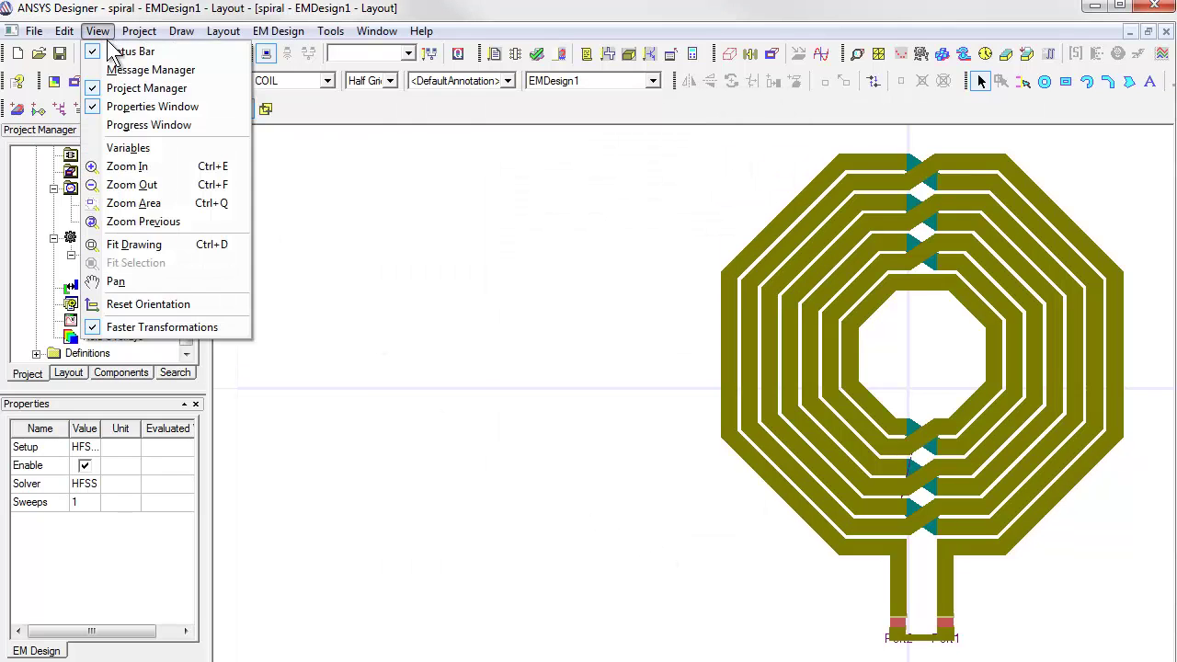
pyautogui.click(116, 281)
pyautogui.moveTo(809, 255); pyautogui.dragTo(602, 254)
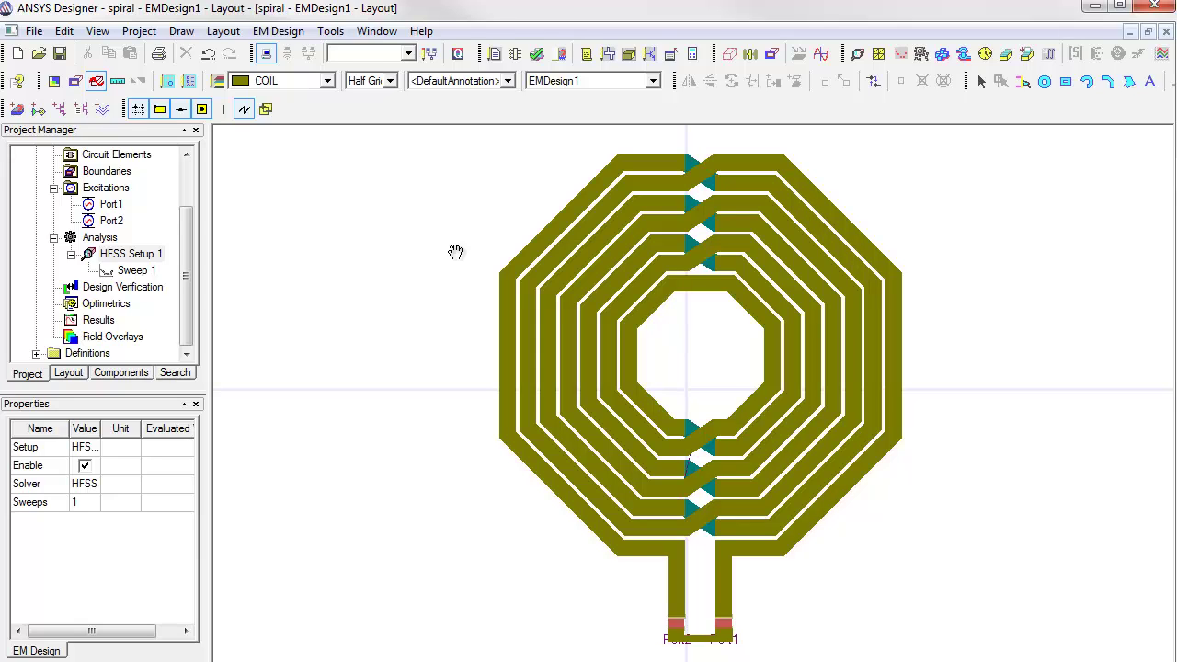
# Select the whole coil, add modeling properties to it, and tick Solve Inside
pyautogui.hotkey('ctrl', 'a')
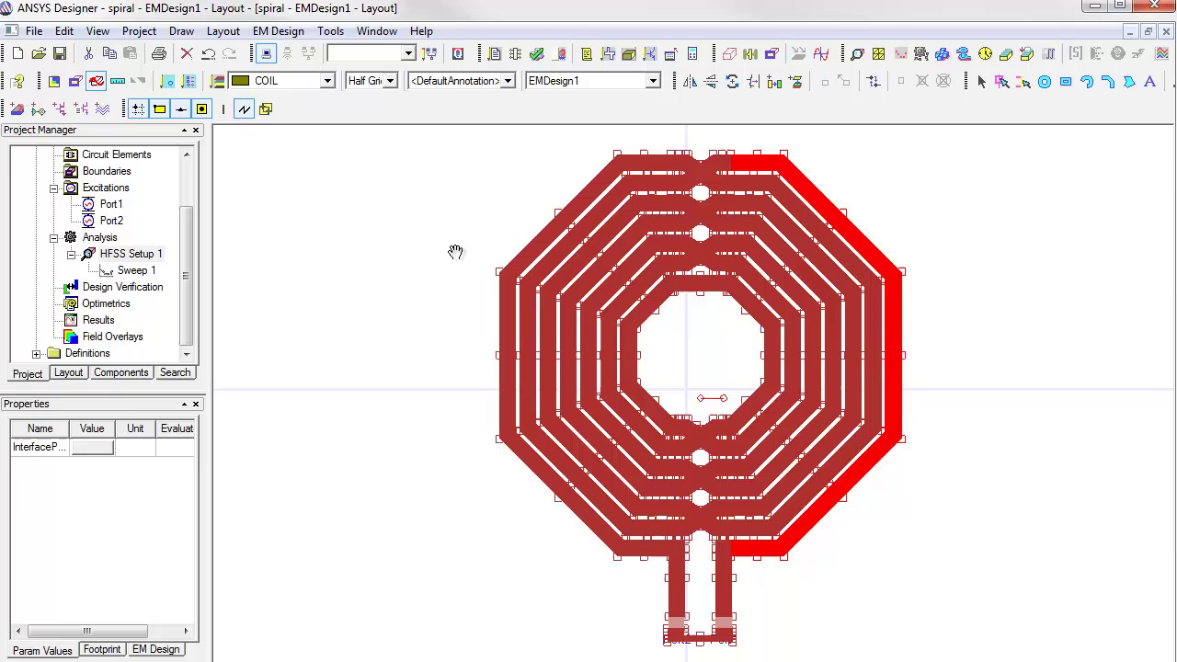
pyautogui.rightClick(649, 166)
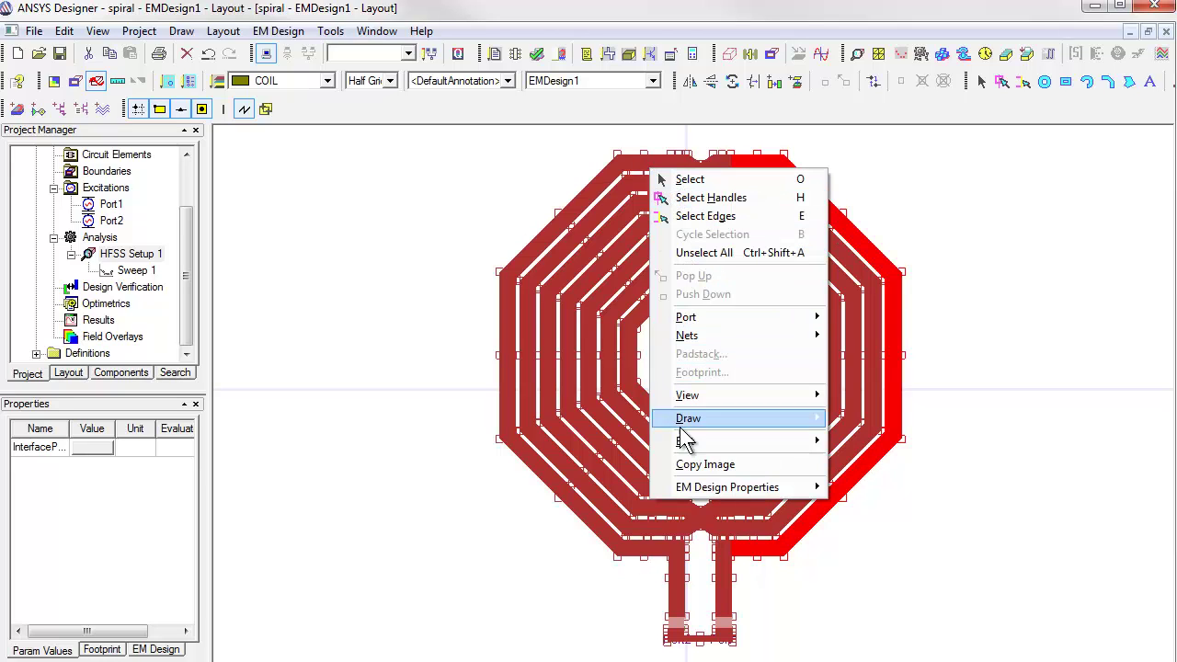
pyautogui.moveTo(705, 493)
pyautogui.click(948, 487)
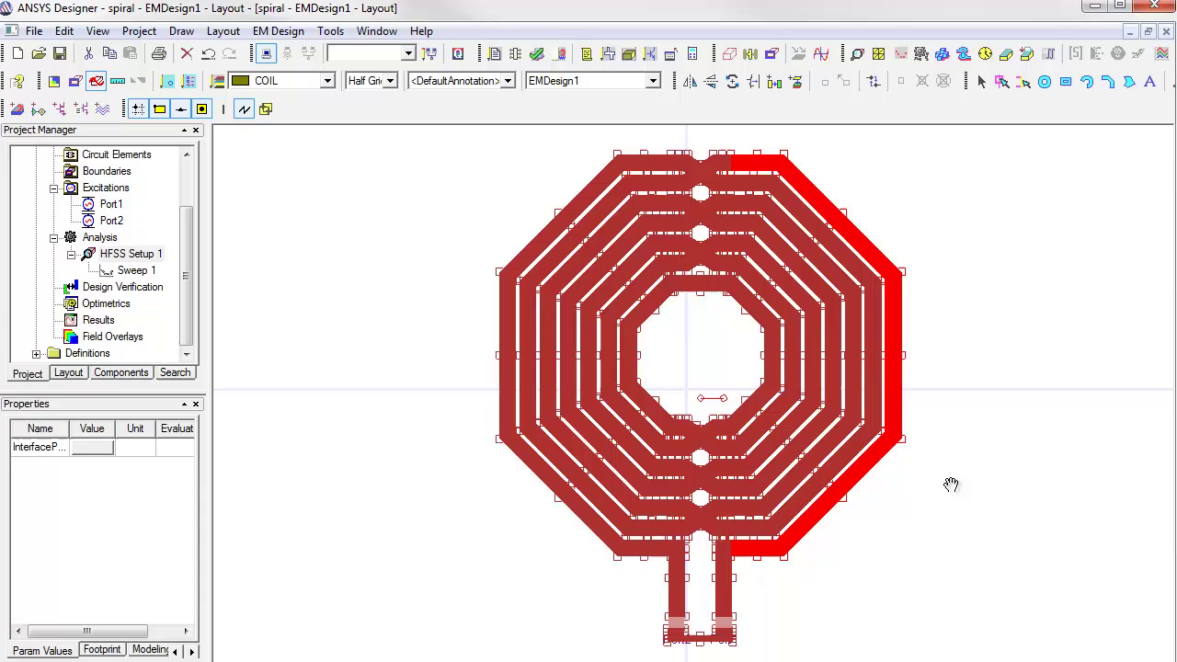
pyautogui.click(152, 650)
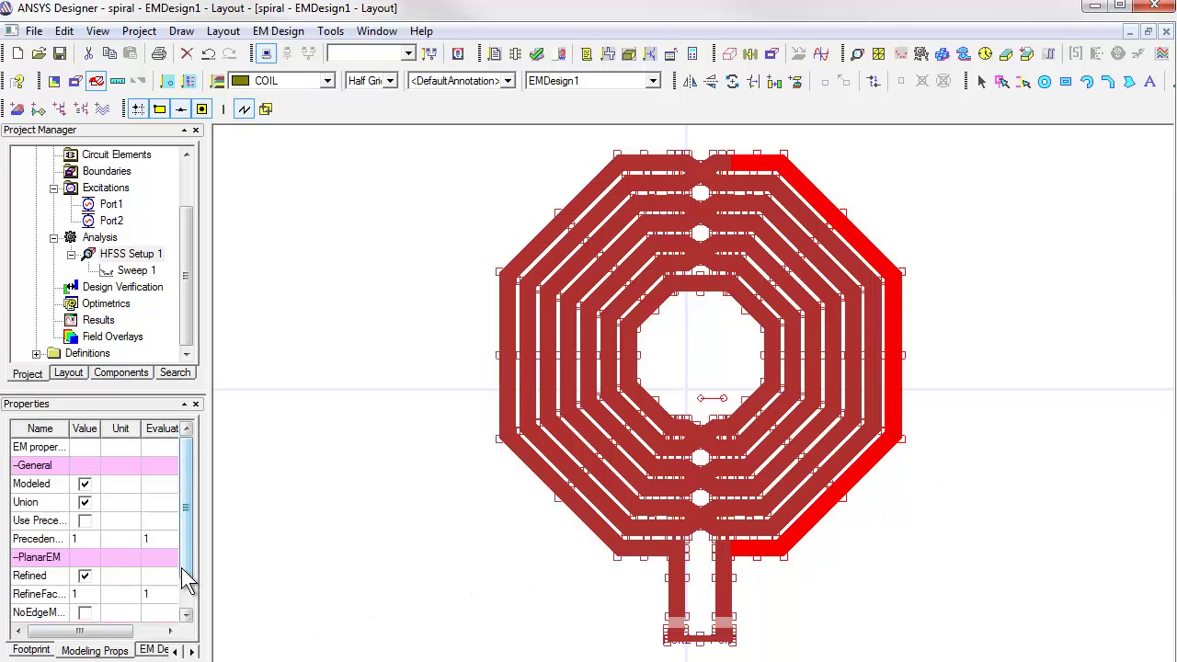
pyautogui.click(182, 605)
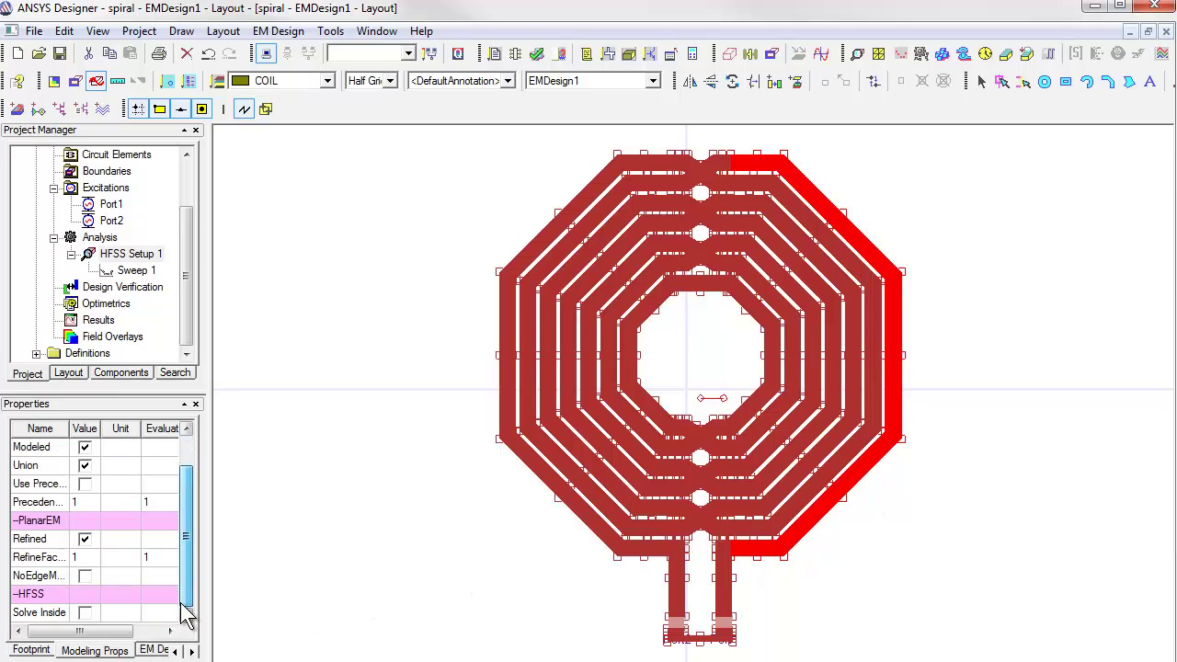
pyautogui.click(85, 613)
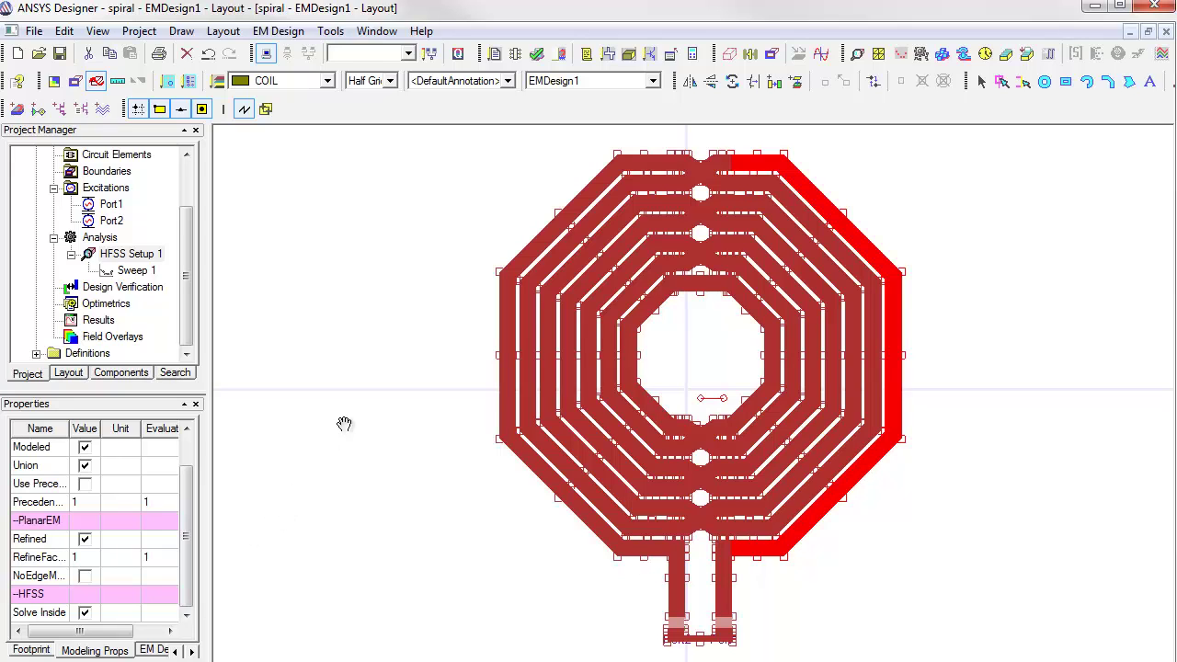
# Switch to the 3D view and set dielectric and airbox horizontal padding to 1 in HFSS Extents
pyautogui.click(628, 55)
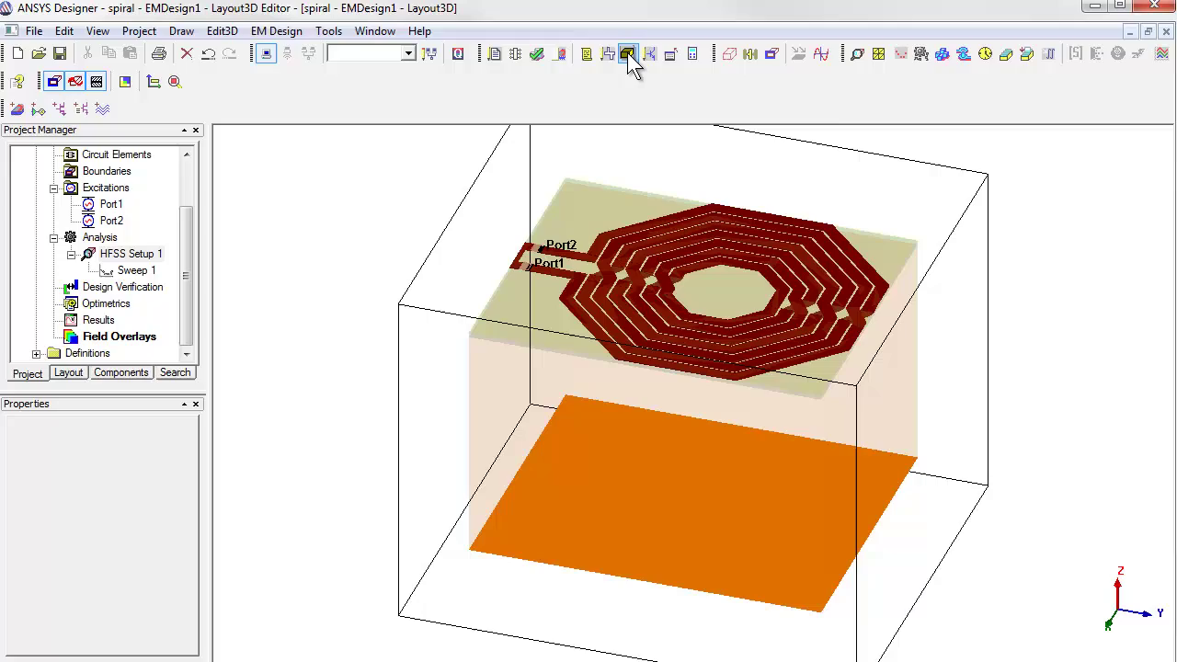
pyautogui.keyDown('alt'); pyautogui.moveTo(953, 226); pyautogui.dragTo(886, 368); pyautogui.keyUp('alt')
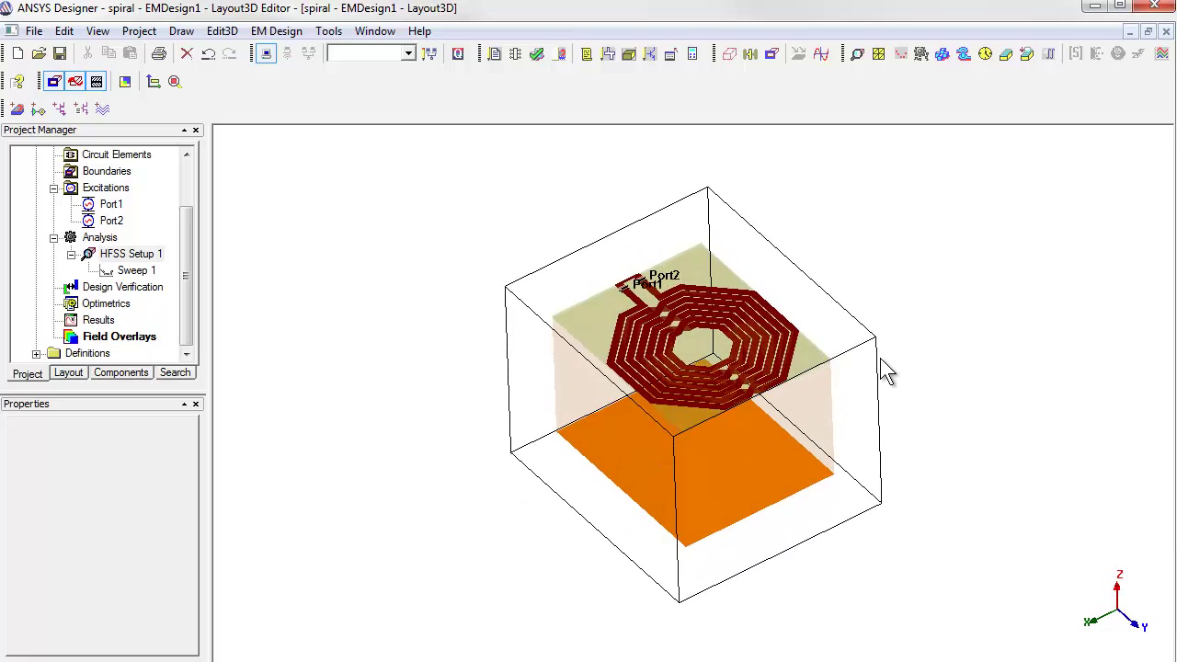
pyautogui.click(276, 30)
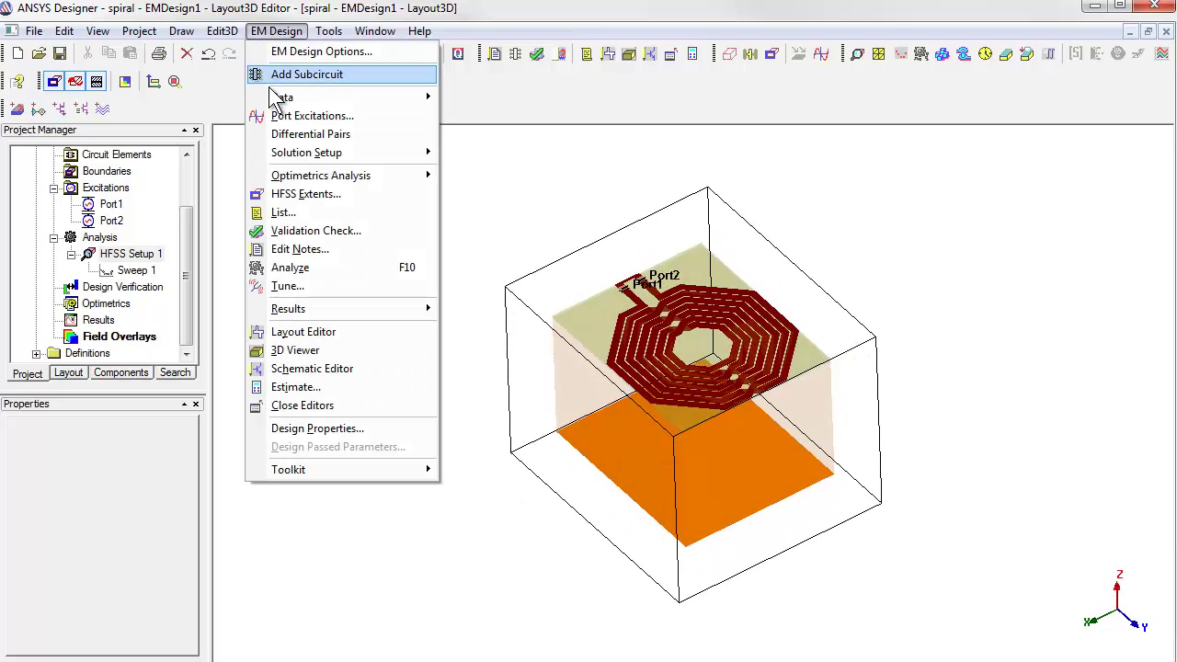
pyautogui.click(294, 194)
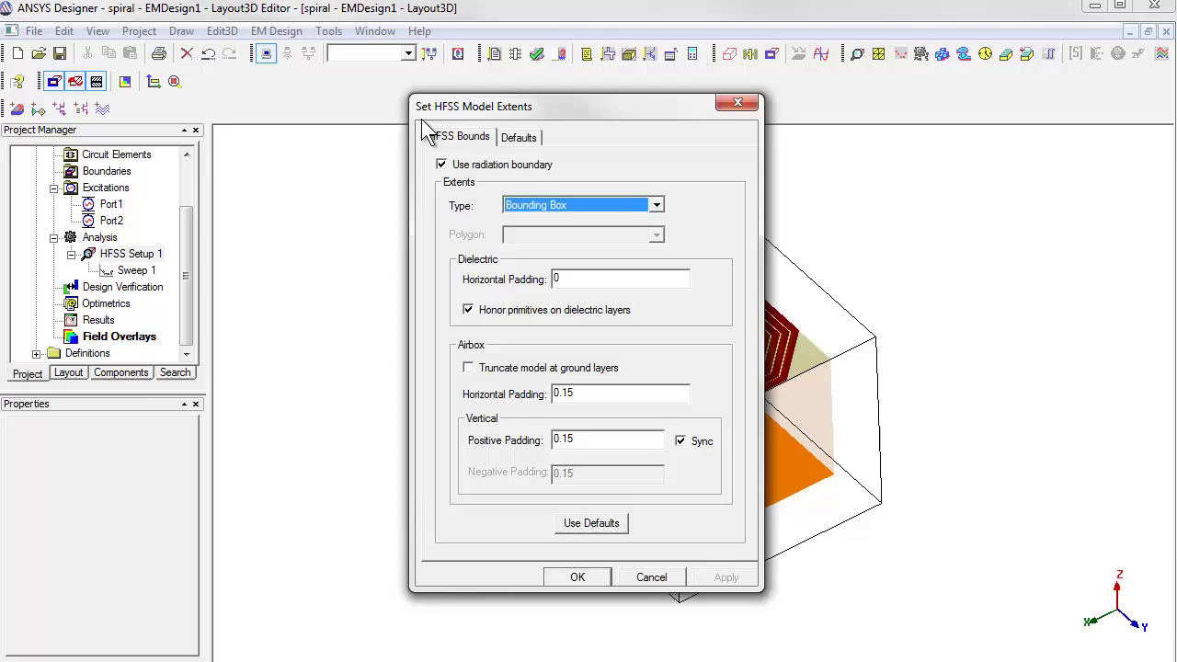
pyautogui.moveTo(421, 119); pyautogui.dragTo(217, 132)
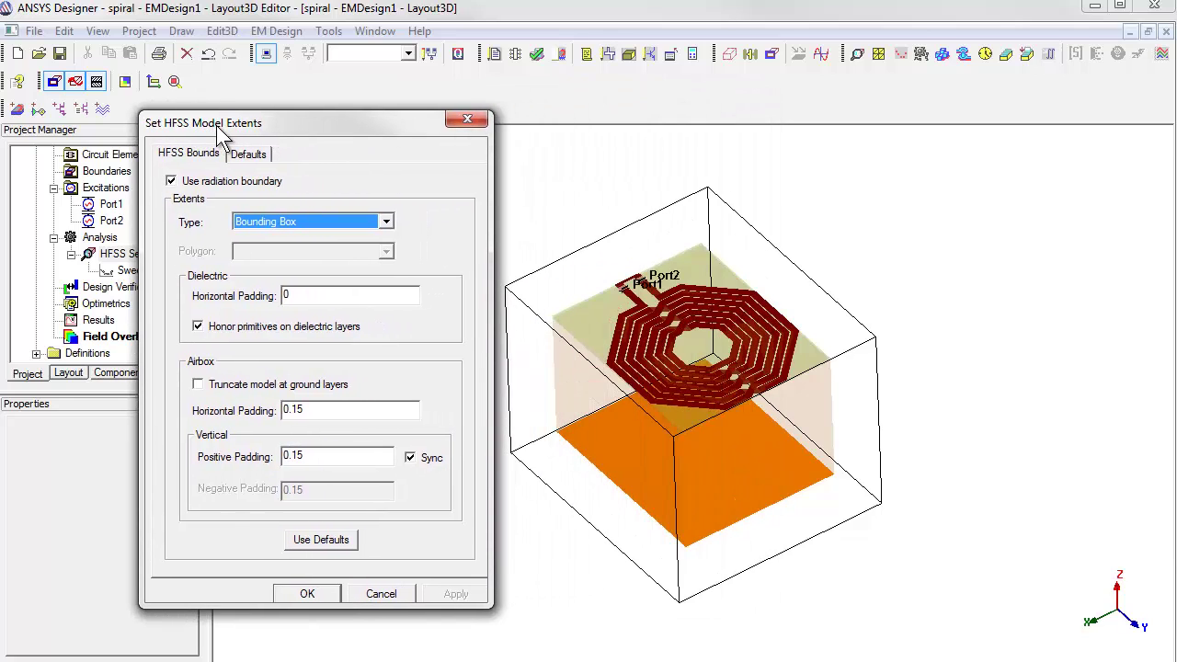
pyautogui.click(297, 298)
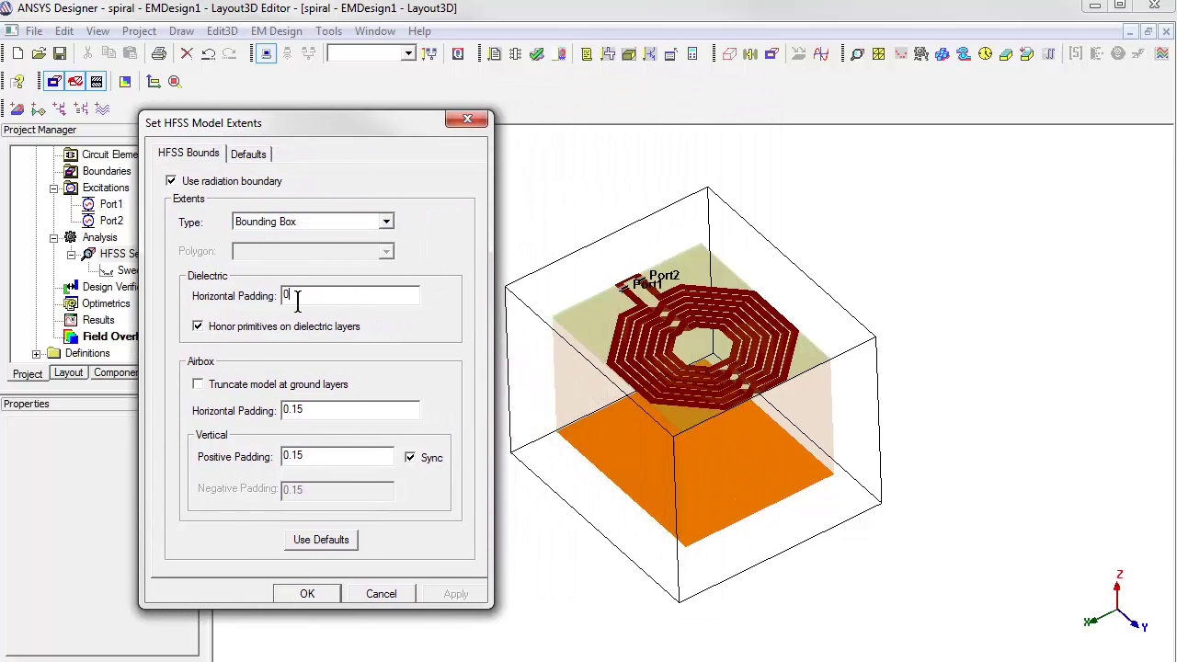
pyautogui.press('BackSpace')
pyautogui.write('1')
pyautogui.click(310, 411)
pyautogui.press('BackSpace')
pyautogui.press('BackSpace')
pyautogui.press('BackSpace')
pyautogui.press('BackSpace')
pyautogui.write('1')
# Set positive vertical padding to 0.5, unsync it, make negative padding 0, and apply
pyautogui.click(312, 455)
pyautogui.press('BackSpace')
pyautogui.press('BackSpace')
pyautogui.write('5')
pyautogui.click(410, 458)
pyautogui.click(299, 489)
pyautogui.press('BackSpace')
pyautogui.press('BackSpace')
pyautogui.press('BackSpace')
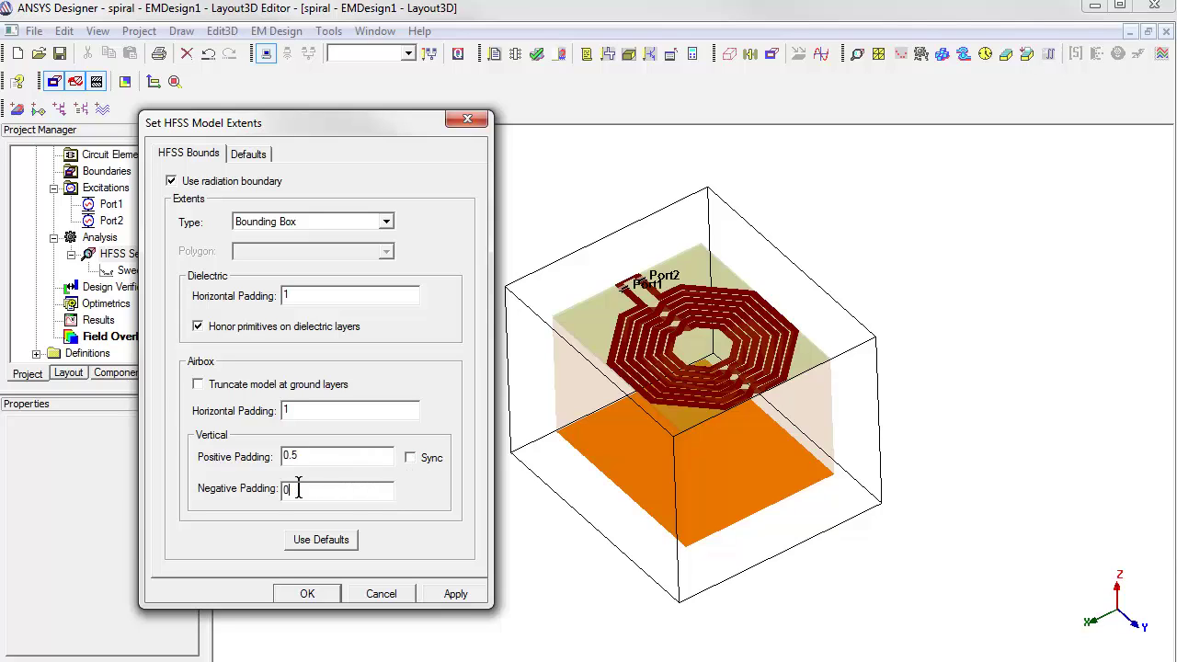
pyautogui.click(464, 595)
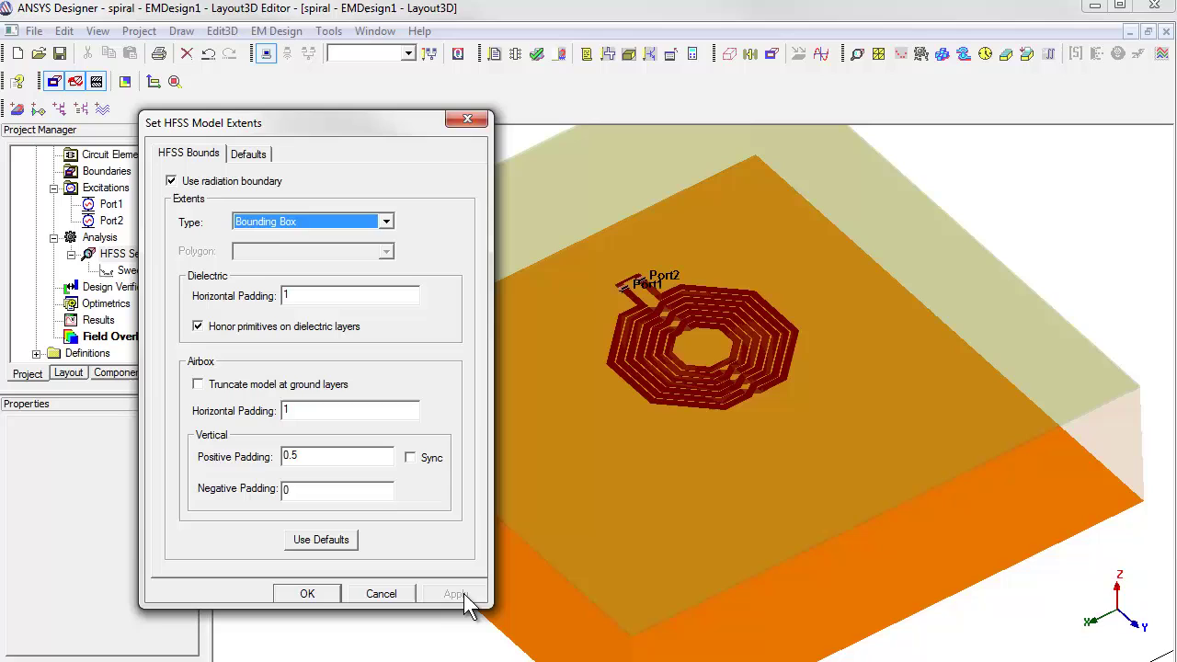
pyautogui.click(307, 593)
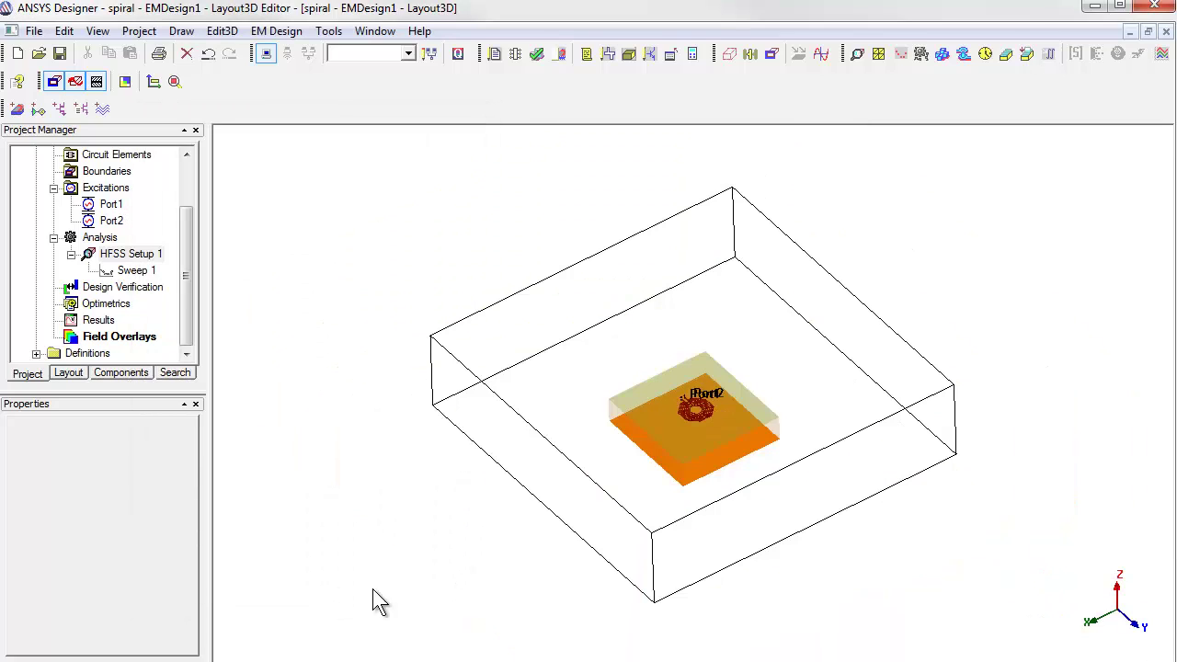
# After inspecting the enlarged airbox, change Airbox Horizontal Padding in HFSS Extents to 0
pyautogui.keyDown('alt'); pyautogui.moveTo(743, 620); pyautogui.dragTo(852, 634); pyautogui.keyUp('alt')
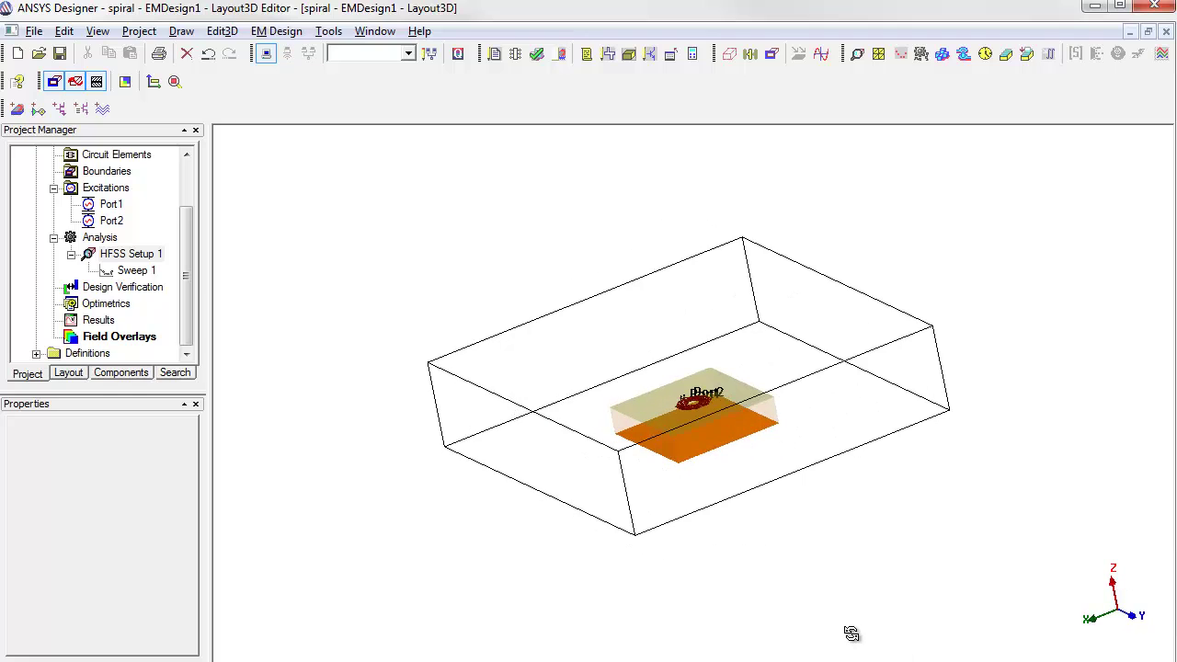
pyautogui.scroll(2, 855, 592)
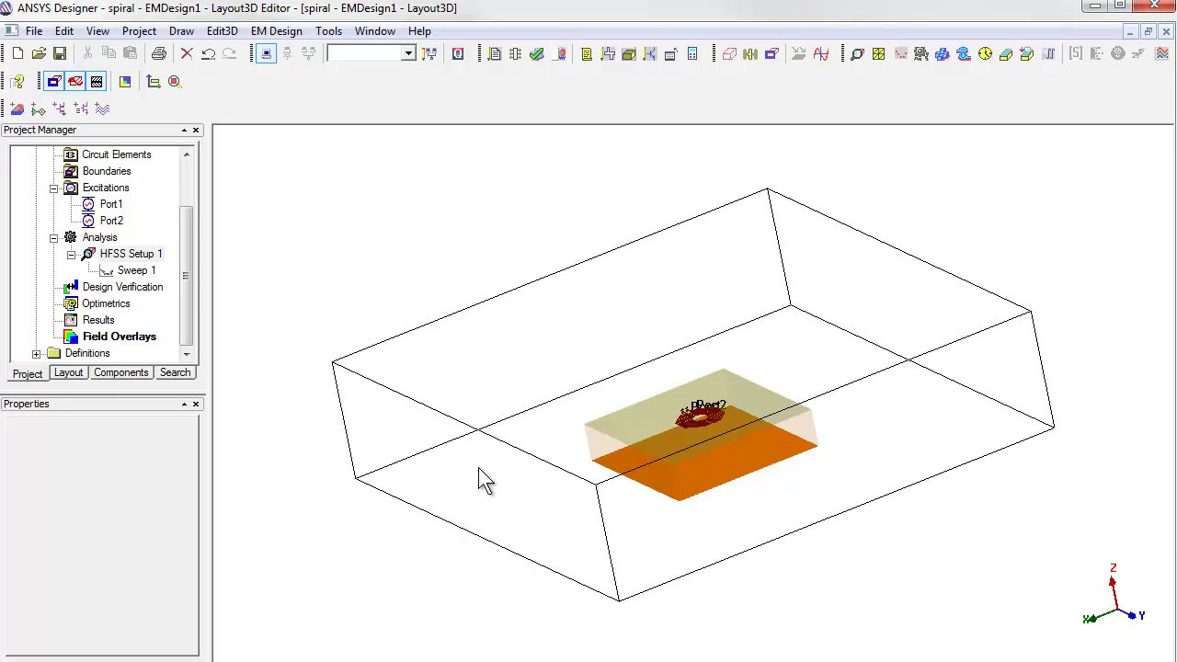
pyautogui.click(276, 31)
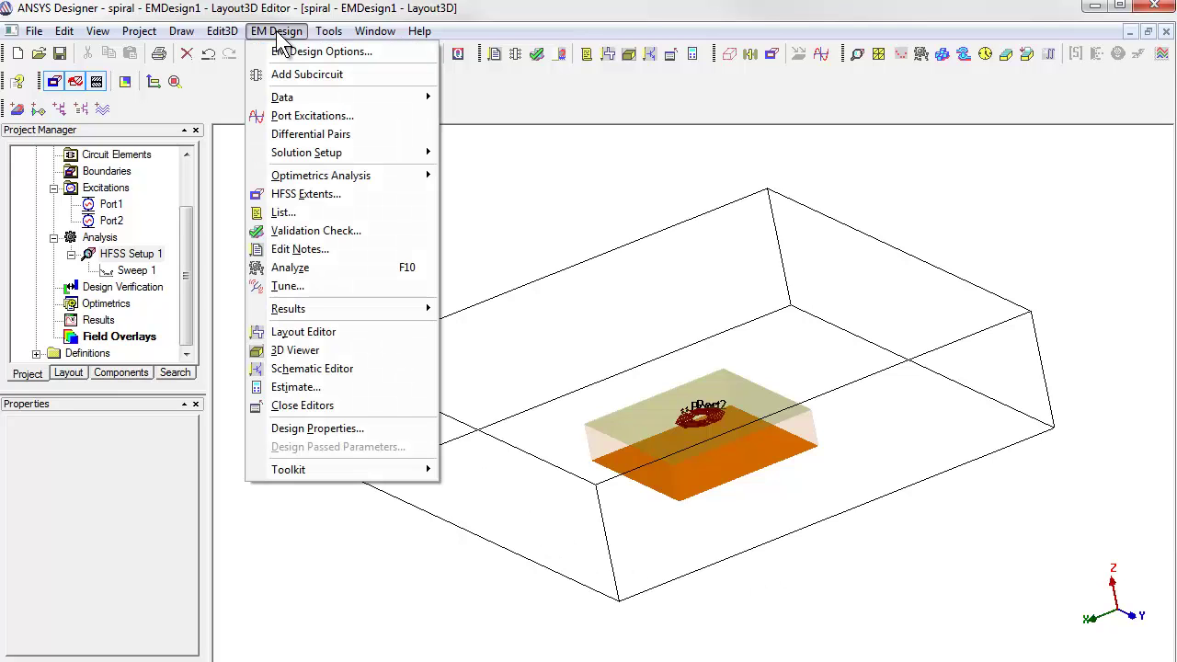
pyautogui.click(299, 194)
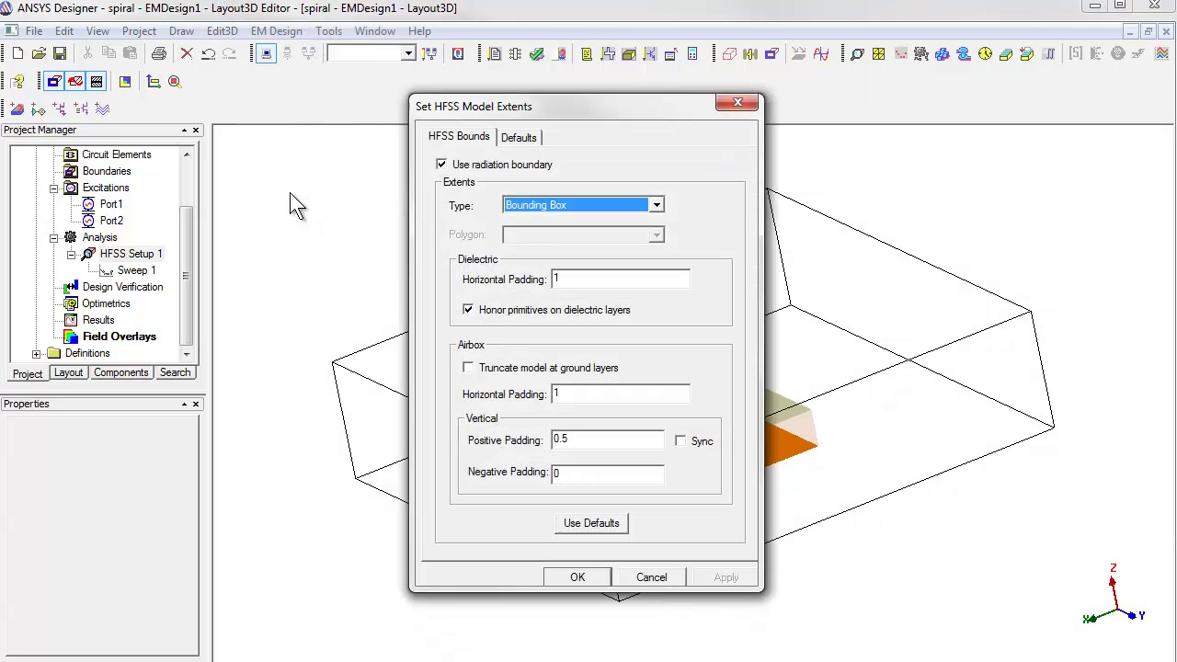
pyautogui.doubleClick(568, 395)
pyautogui.write('0')
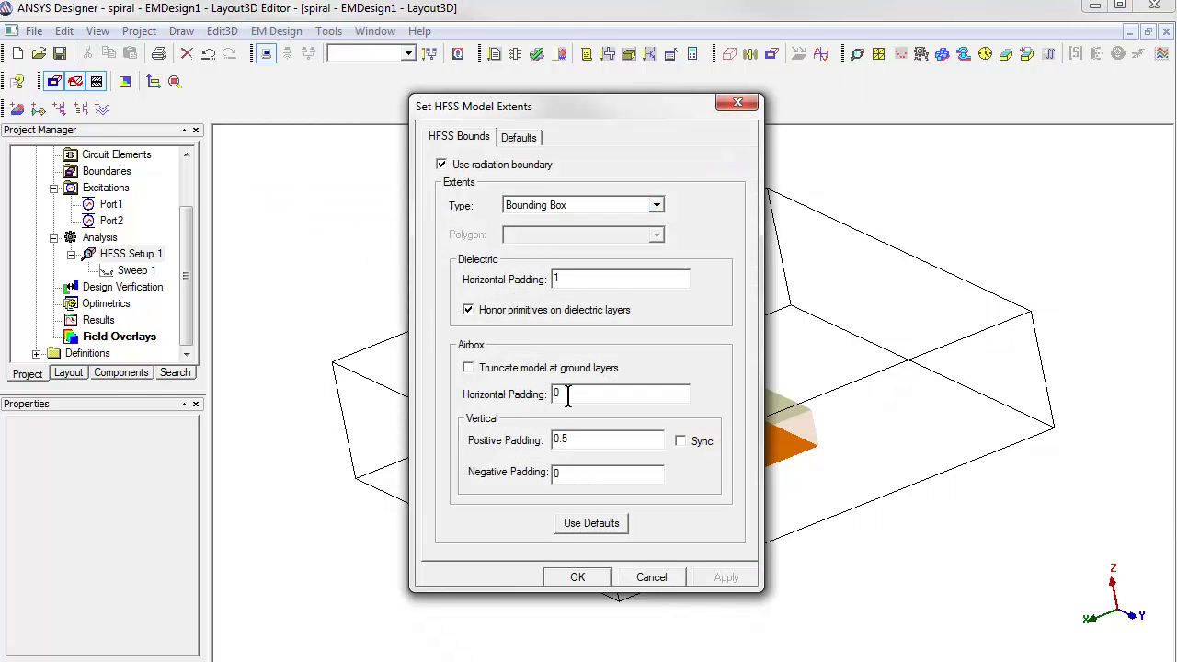
pyautogui.click(576, 577)
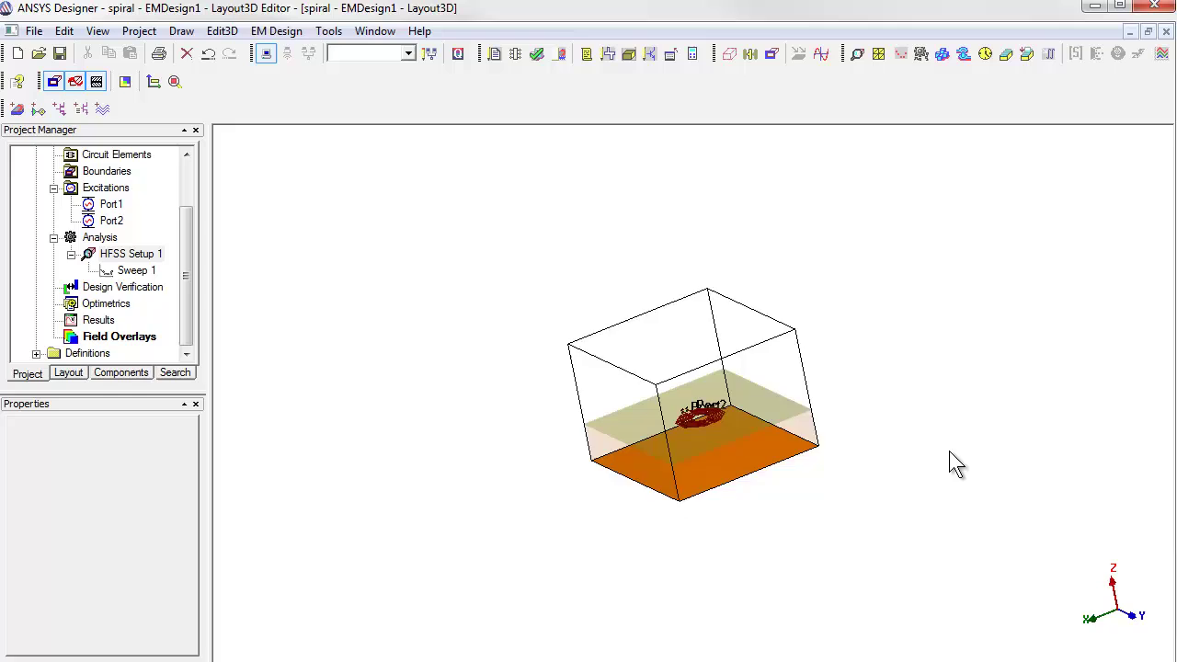
# Run a Validation Check on EMDesign1, confirm all categories pass, and close the report
pyautogui.keyDown('alt'); pyautogui.moveTo(951, 463); pyautogui.dragTo(625, 221); pyautogui.keyUp('alt')
pyautogui.click(536, 53)
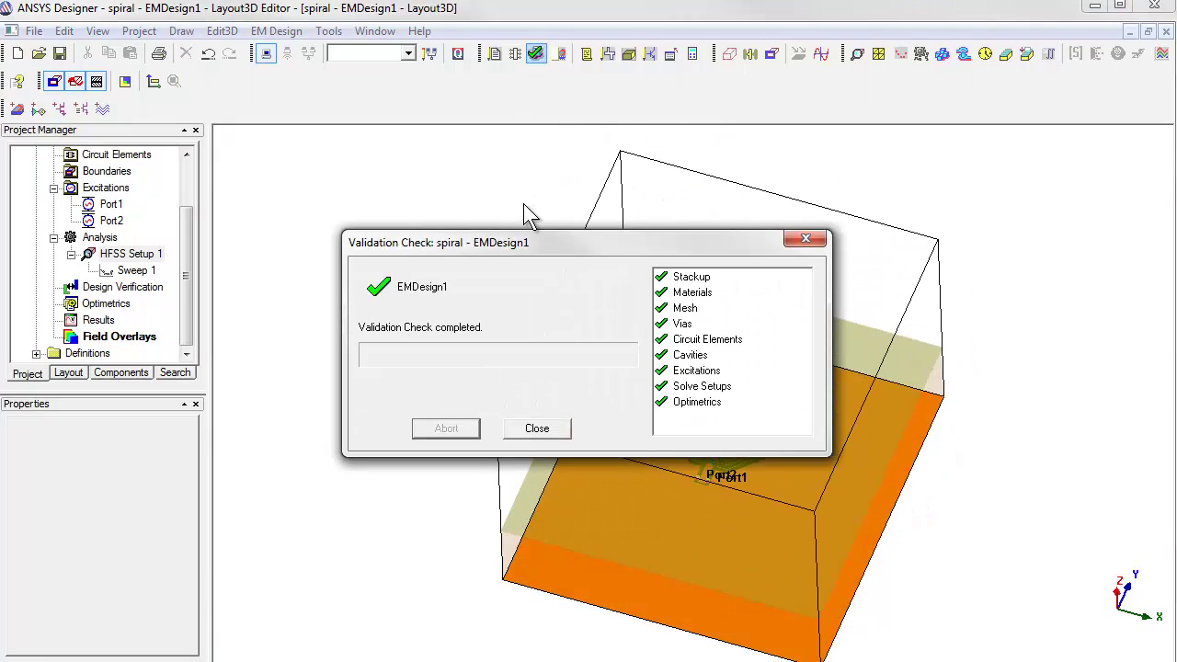
pyautogui.click(535, 432)
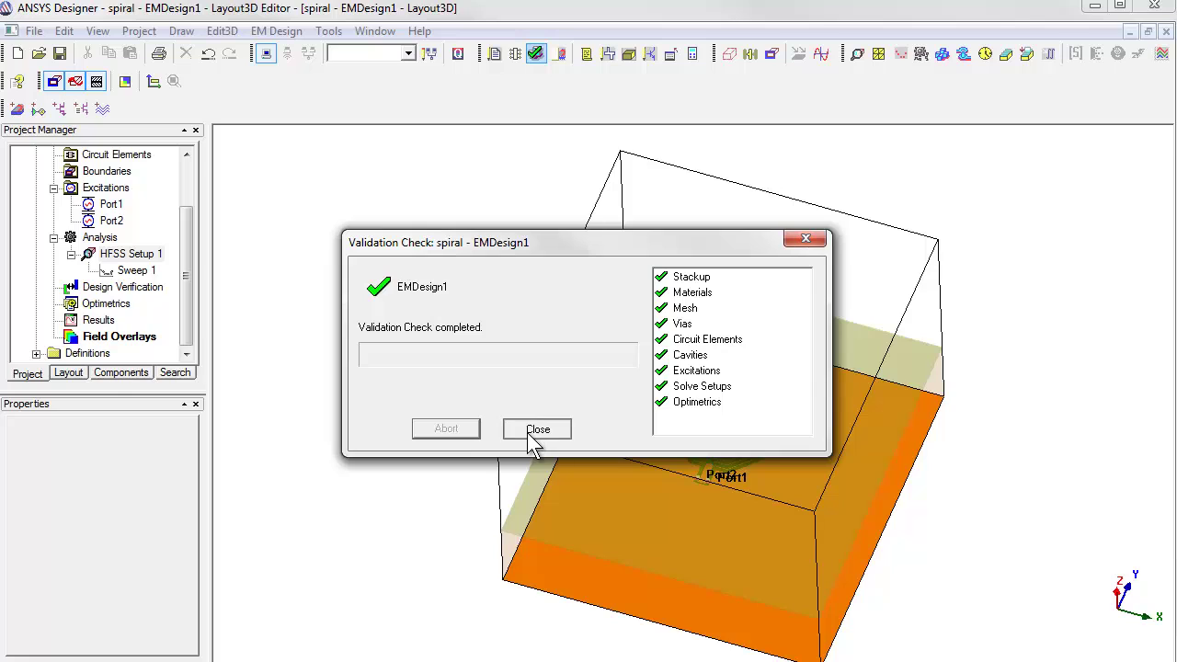